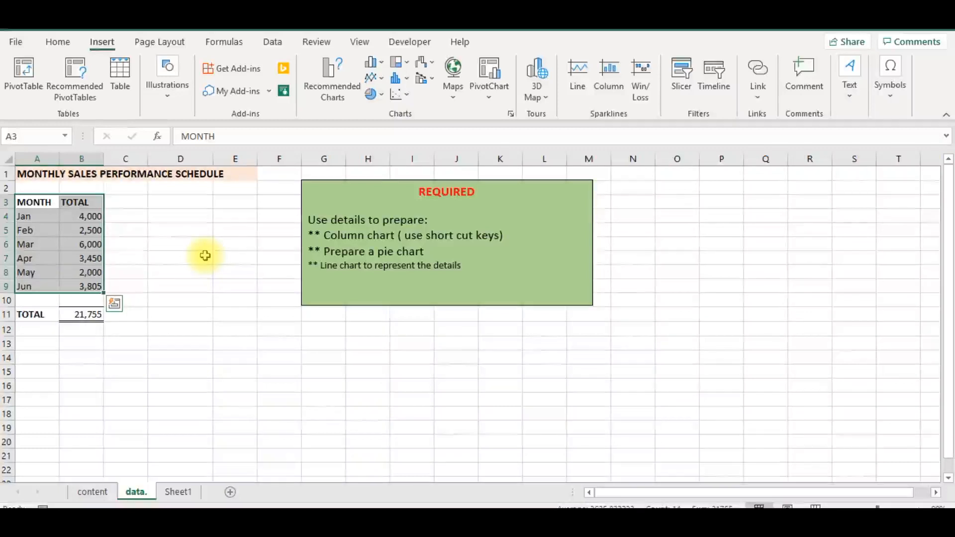
Step: Insert an embedded column chart from the selected monthly sales data and move it closer to the table
{"action": "key", "text": "alt+F1"}
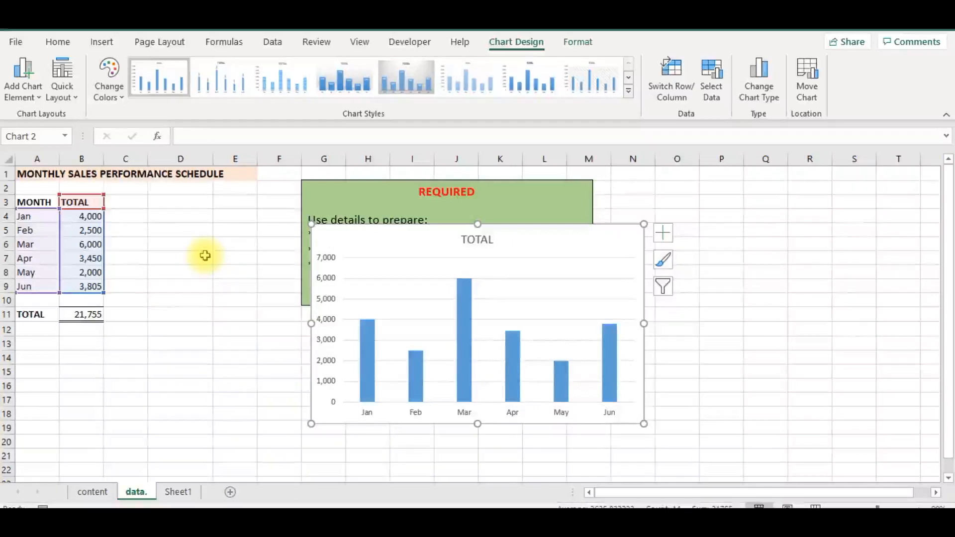
{"action": "left_click_drag", "start_coordinate": [319, 231], "coordinate": [183, 213]}
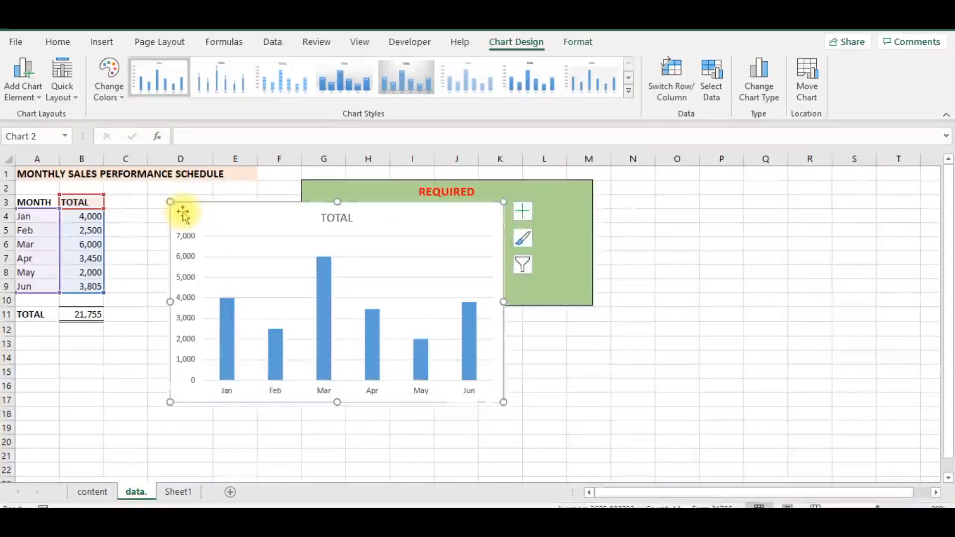
{"action": "left_click", "coordinate": [151, 272]}
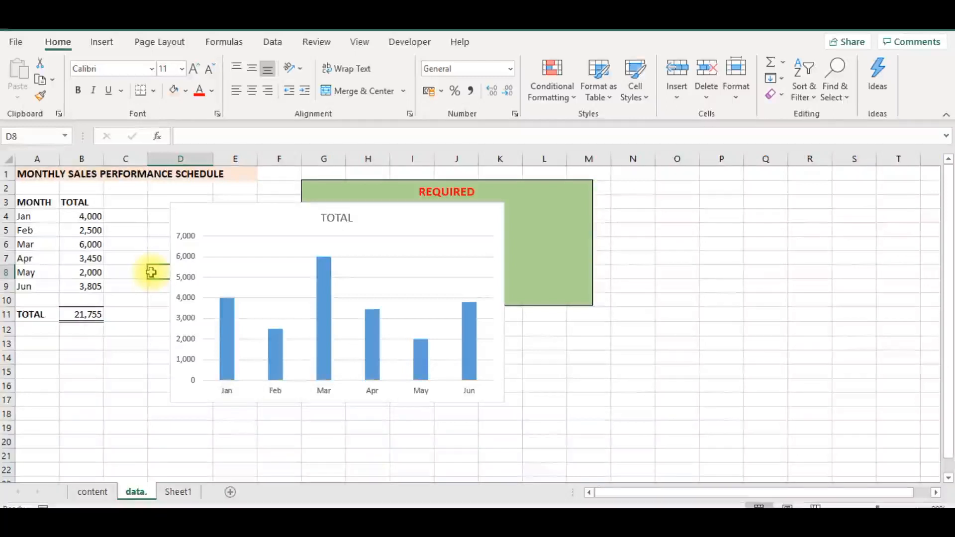
Step: Delete the embedded column chart from the data sheet
{"action": "left_click", "coordinate": [192, 216]}
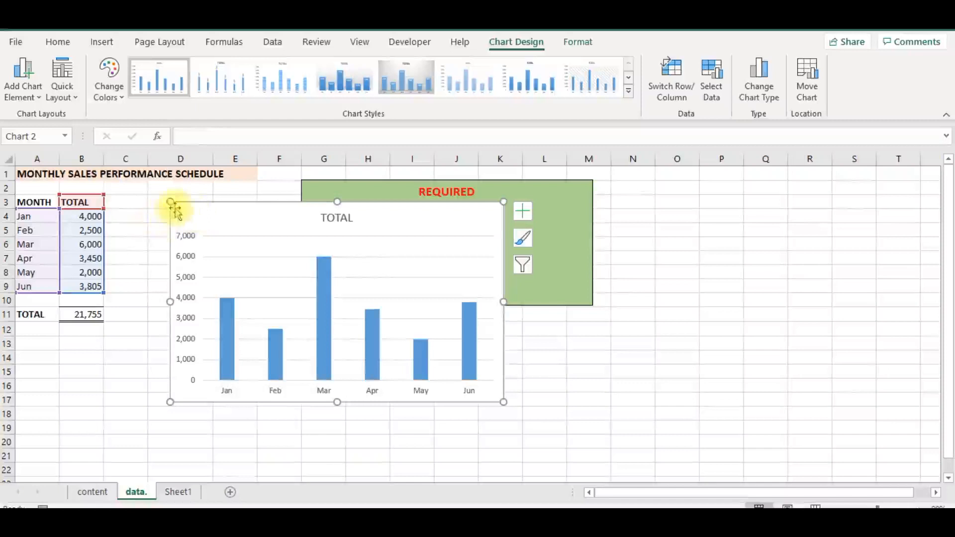
{"action": "left_click_drag", "start_coordinate": [175, 208], "coordinate": [175, 207]}
{"action": "key", "text": "Delete"}
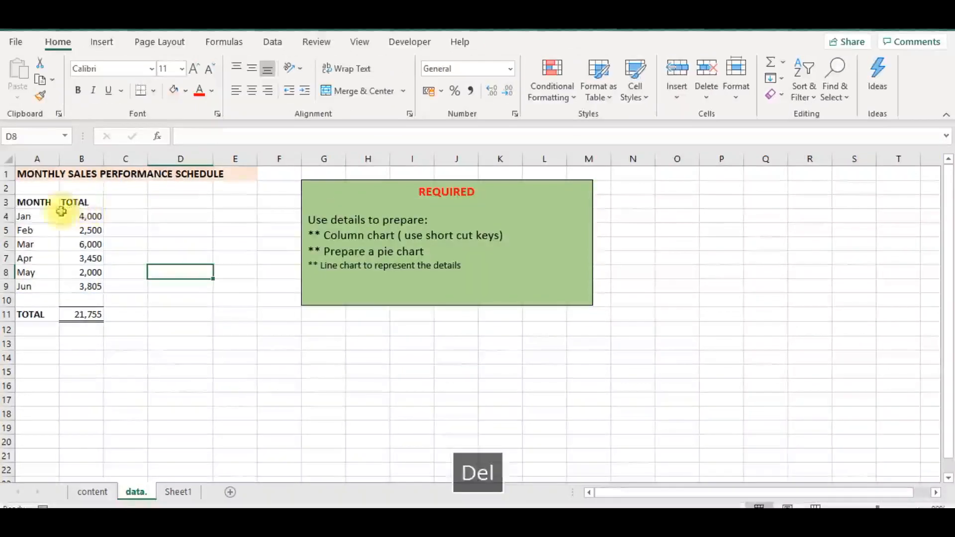
Step: Create a column chart of the month and total data in A3:B9 on its own chart sheet
{"action": "left_click", "coordinate": [19, 202]}
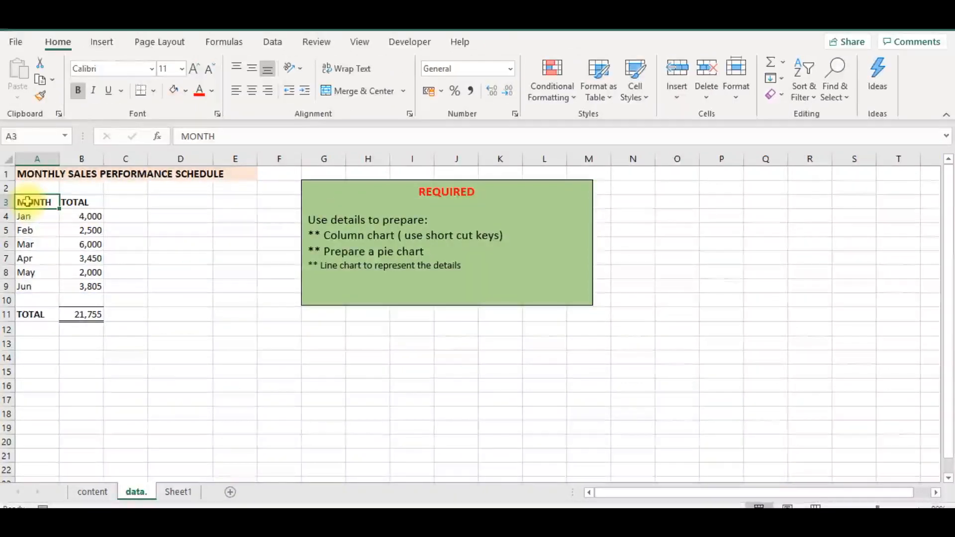
{"action": "key", "text": "shift+Right"}
{"action": "key", "text": "shift+Down"}
{"action": "key", "text": "shift+Down"}
{"action": "key", "text": "shift+Down"}
{"action": "key", "text": "shift+Down"}
{"action": "key", "text": "shift+Down"}
{"action": "key", "text": "shift+Down"}
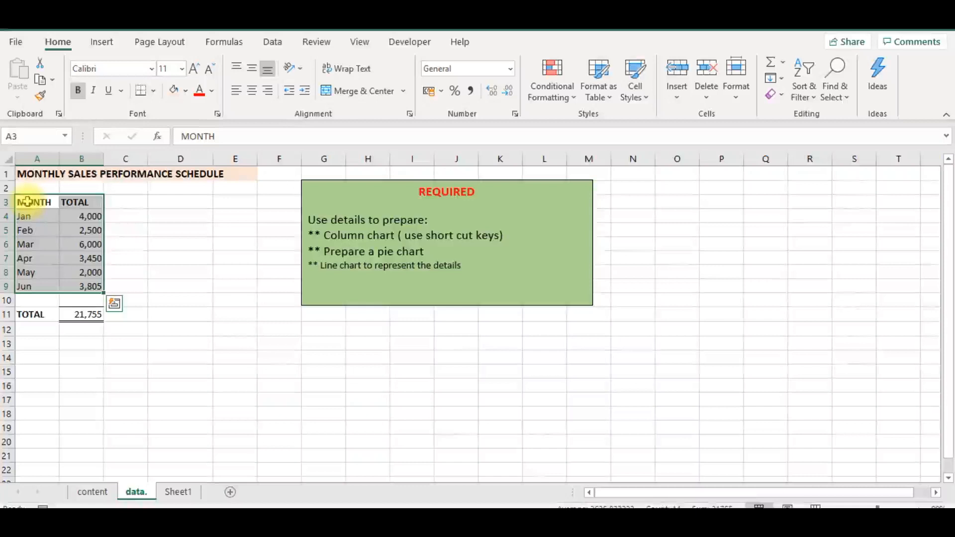
{"action": "key", "text": "F11"}
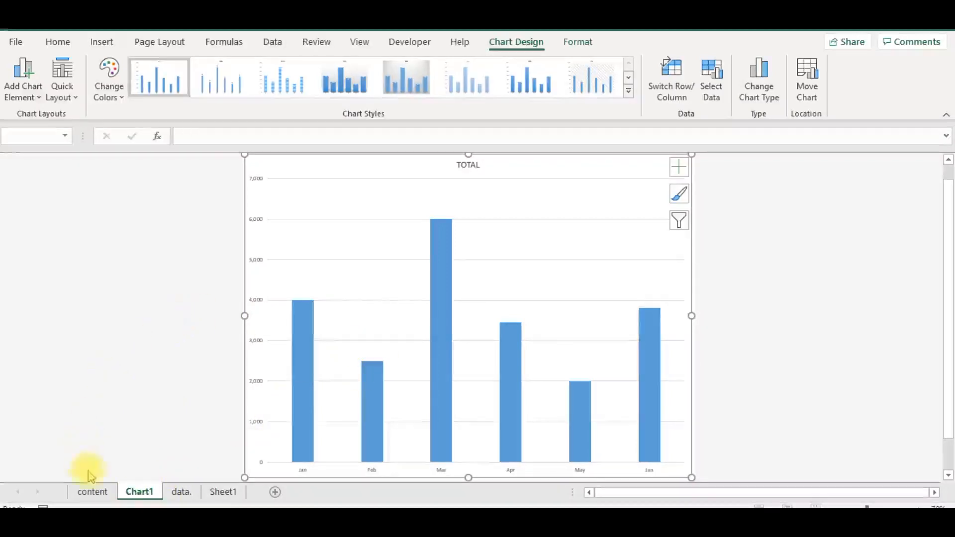
{"action": "left_click", "coordinate": [182, 491]}
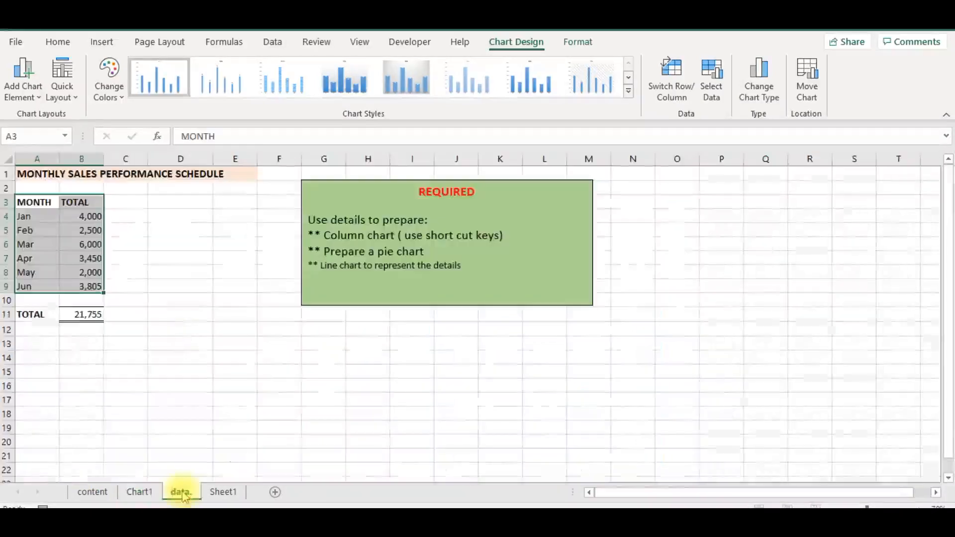
{"action": "left_click", "coordinate": [140, 492]}
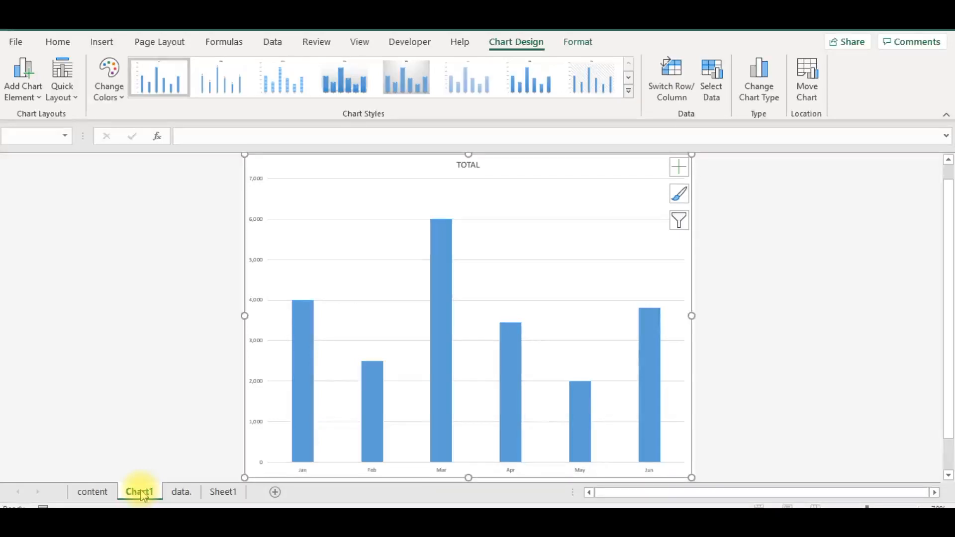
{"action": "left_click", "coordinate": [314, 348]}
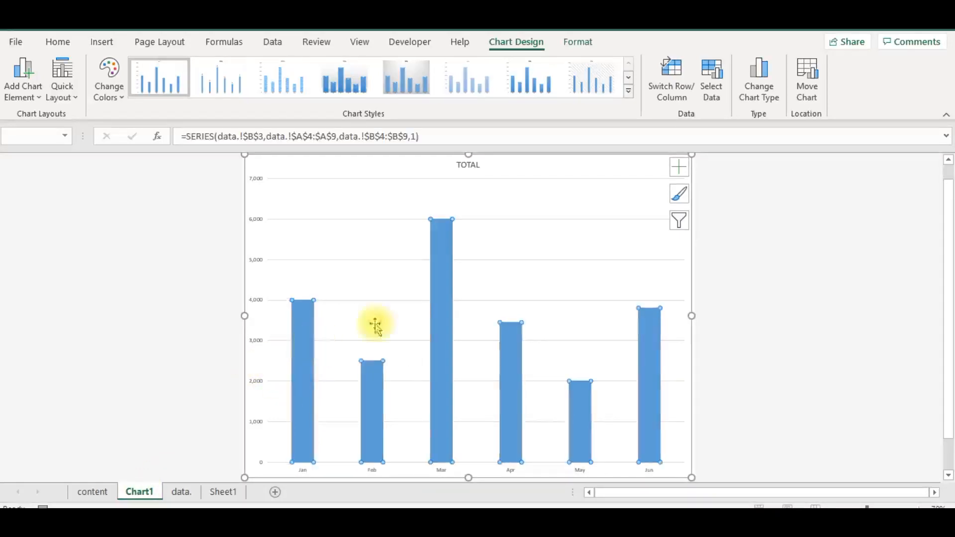
{"action": "left_click", "coordinate": [363, 227]}
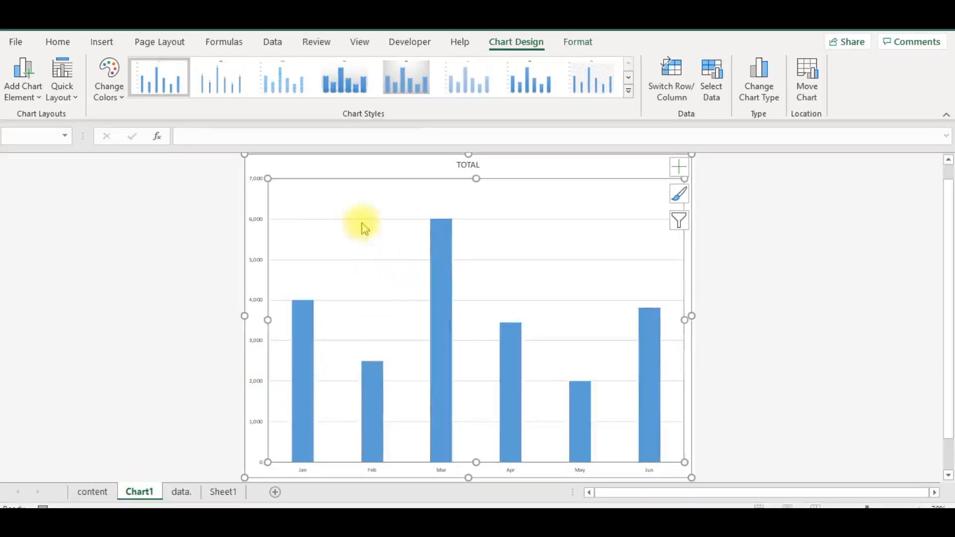
Step: Change the chart type of the column chart on the Chart1 sheet to a standard Pie
{"action": "left_click", "coordinate": [272, 175]}
{"action": "right_click", "coordinate": [273, 178]}
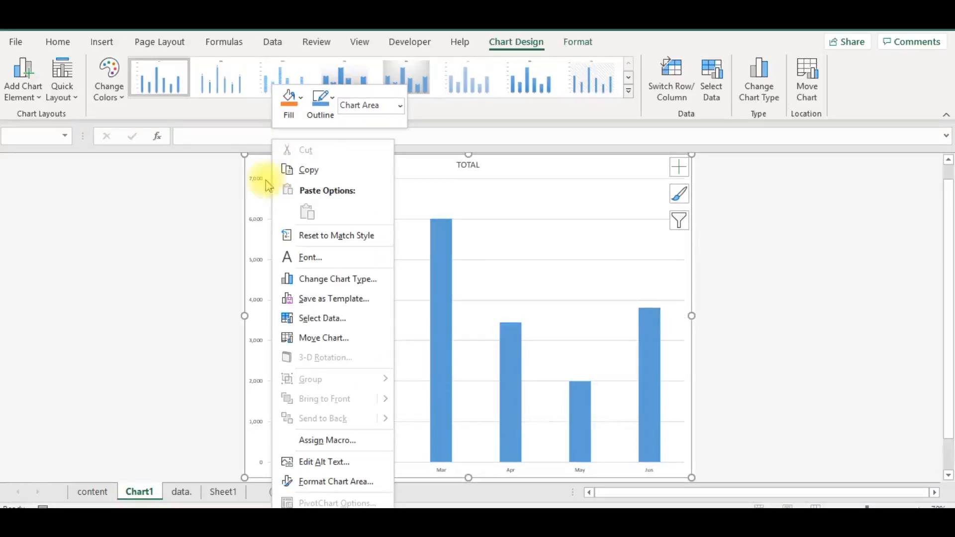
{"action": "left_click", "coordinate": [326, 279]}
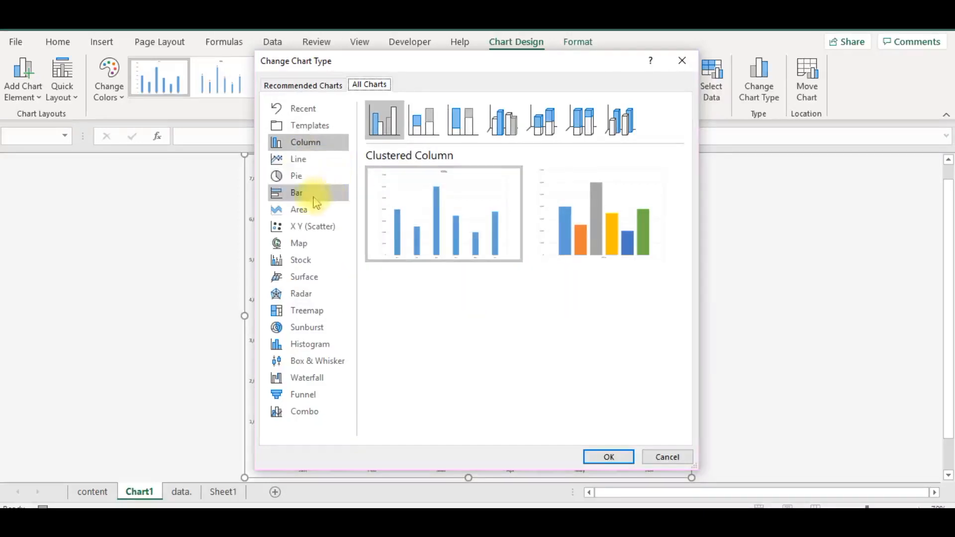
{"action": "left_click", "coordinate": [303, 177]}
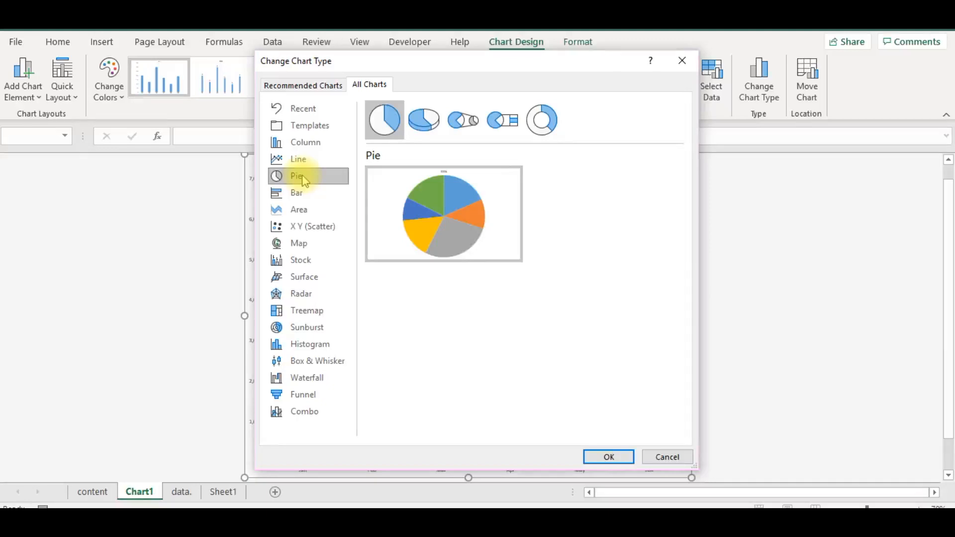
{"action": "left_click", "coordinate": [297, 196]}
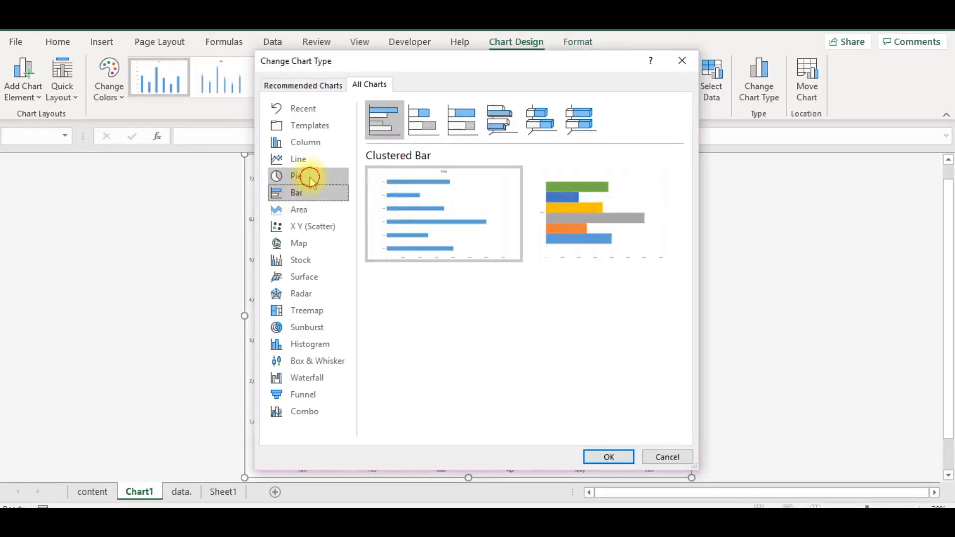
{"action": "left_click", "coordinate": [310, 176]}
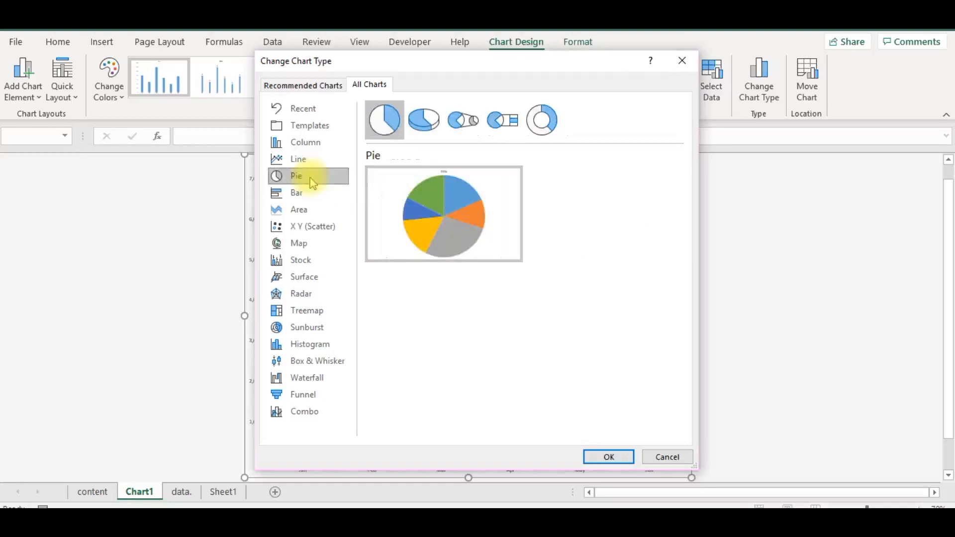
{"action": "left_click", "coordinate": [607, 457]}
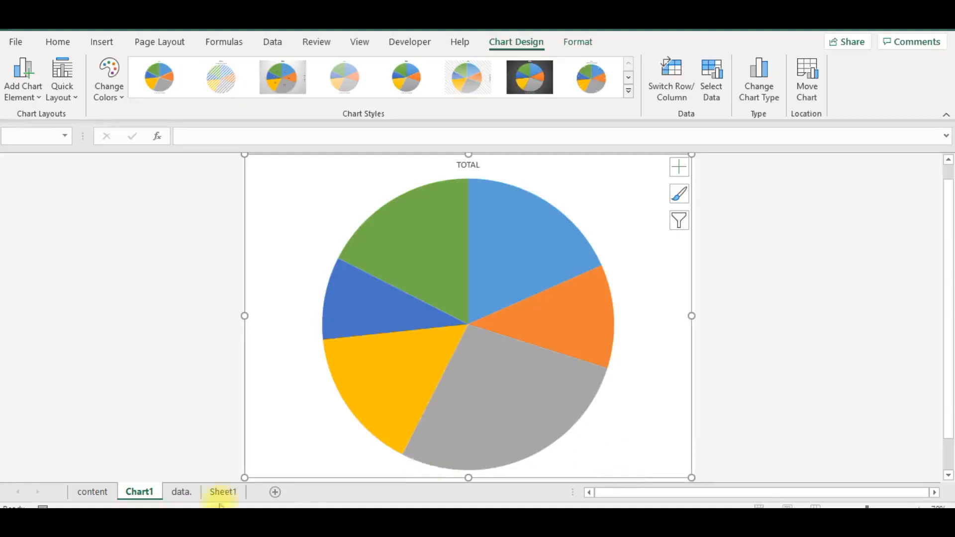
Step: Insert a 2-D pie chart on the data sheet from the month and total range A3:B9
{"action": "left_click", "coordinate": [181, 492]}
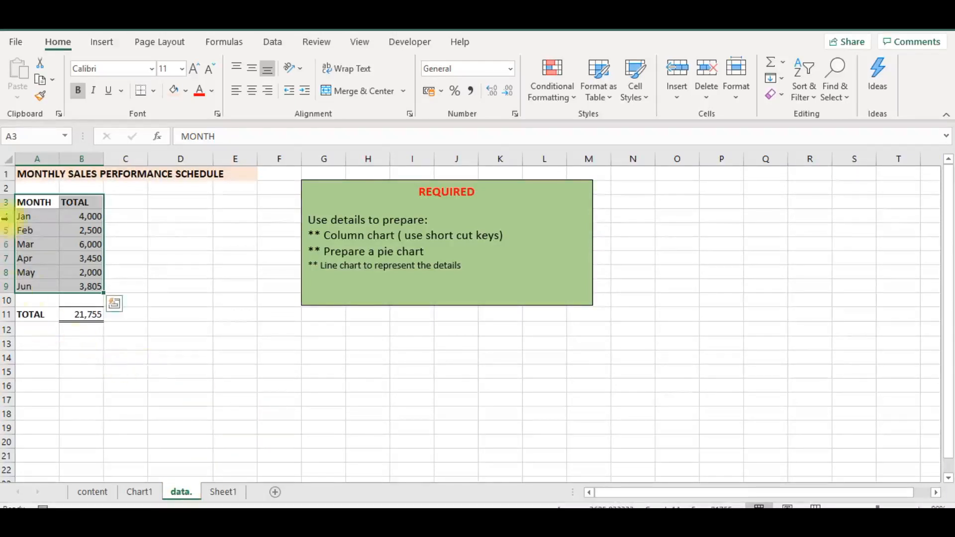
{"action": "left_click", "coordinate": [26, 204]}
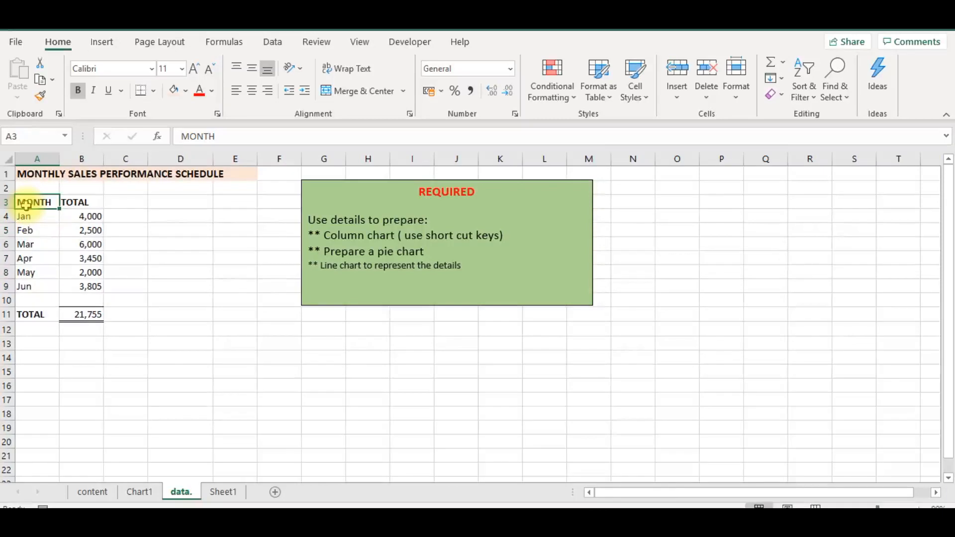
{"action": "key", "text": "shift+Right"}
{"action": "key", "text": "shift+Down"}
{"action": "key", "text": "shift+Down"}
{"action": "key", "text": "shift+Down"}
{"action": "key", "text": "shift+Down"}
{"action": "key", "text": "shift+Down"}
{"action": "key", "text": "shift+Down"}
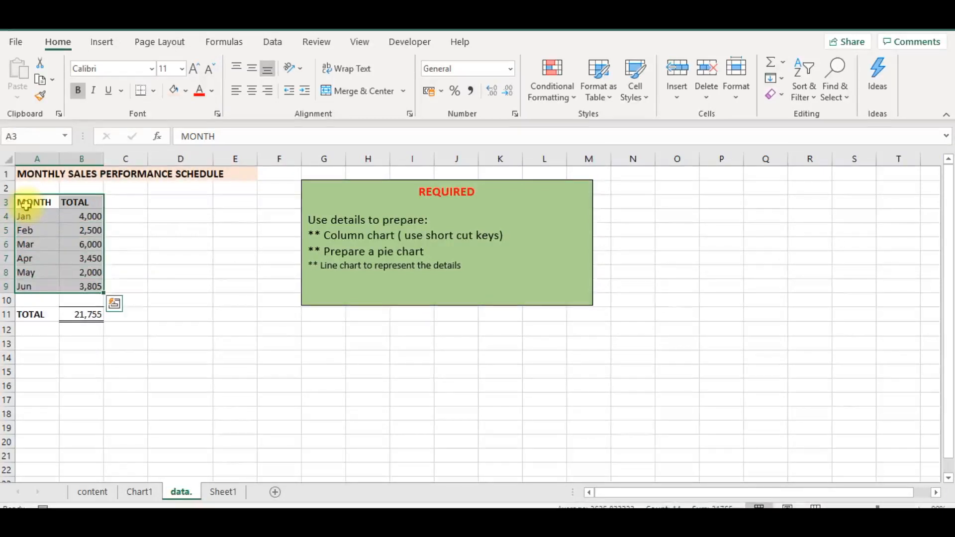
{"action": "left_click", "coordinate": [102, 44]}
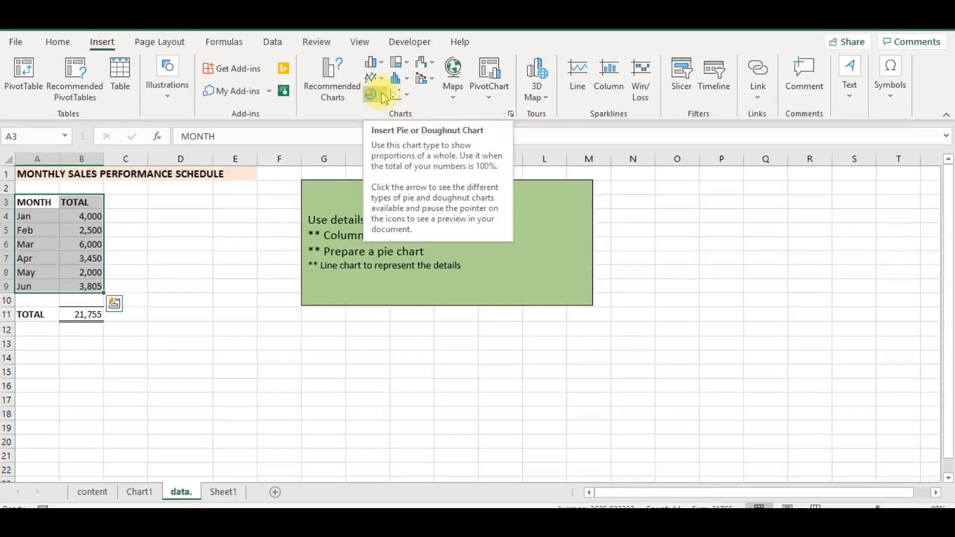
{"action": "left_click", "coordinate": [383, 95]}
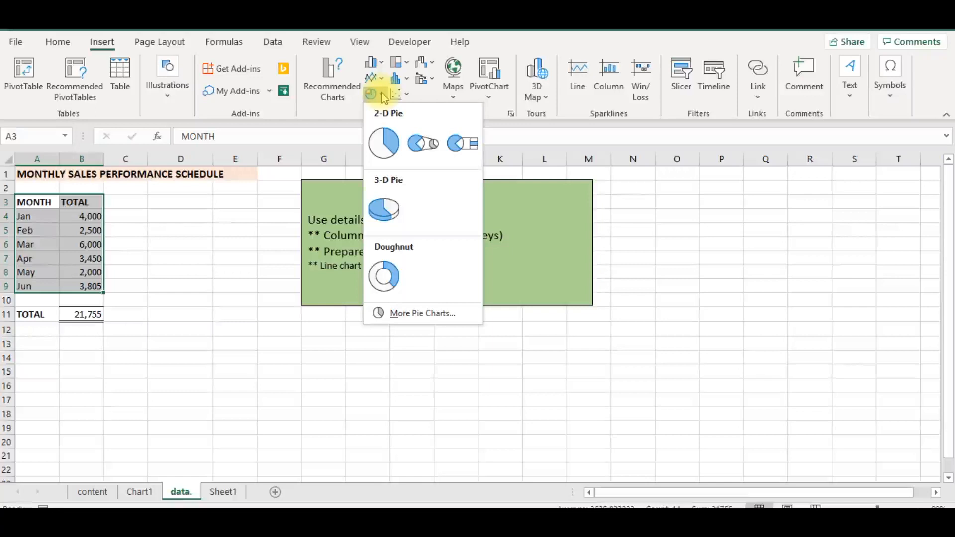
{"action": "left_click", "coordinate": [384, 143]}
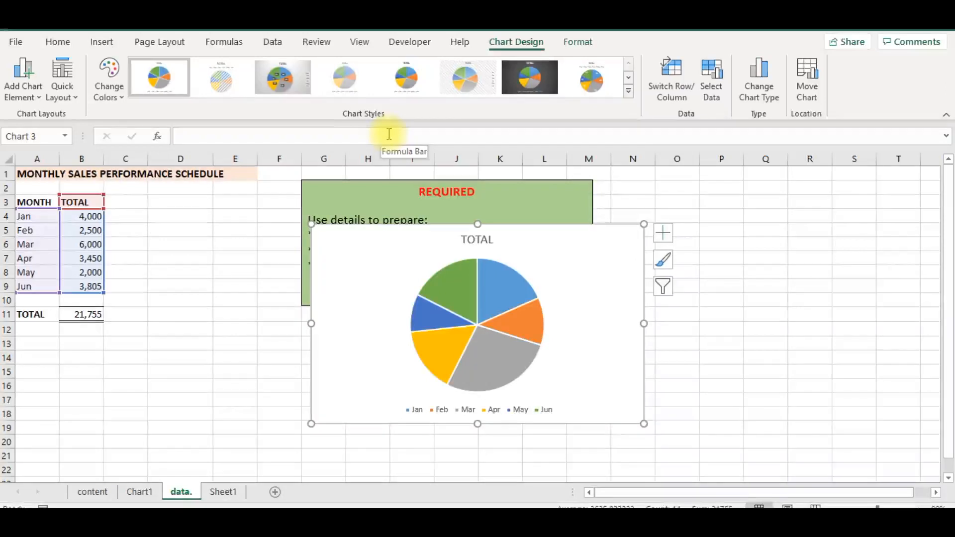
Step: Place the embedded pie chart's title above the chart and change its text to SALES PERFORMANCE
{"action": "left_click", "coordinate": [478, 241]}
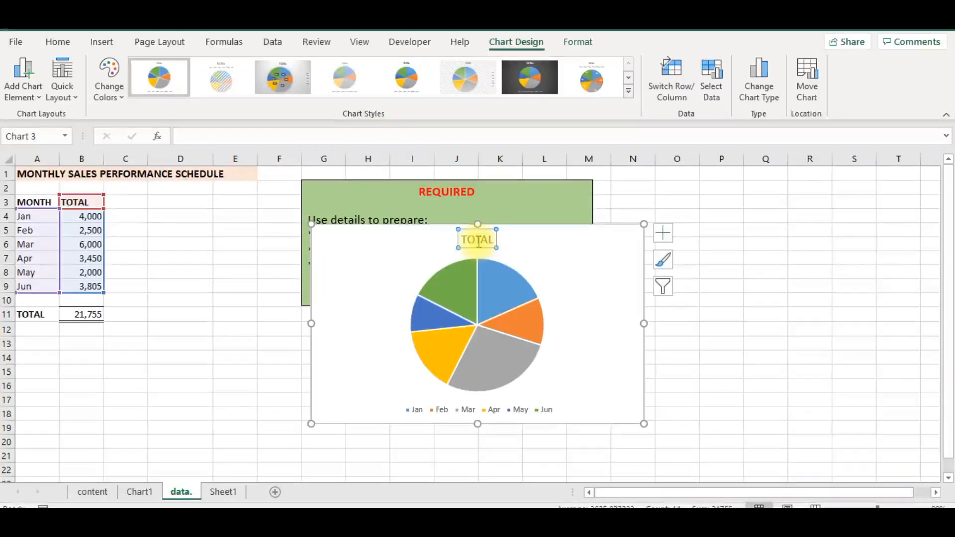
{"action": "left_click", "coordinate": [41, 99]}
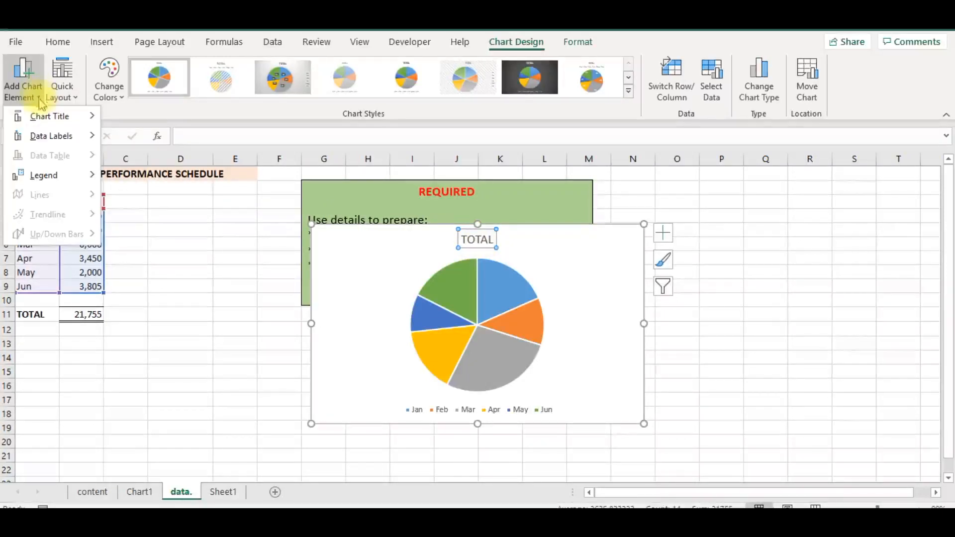
{"action": "mouse_move", "coordinate": [42, 119]}
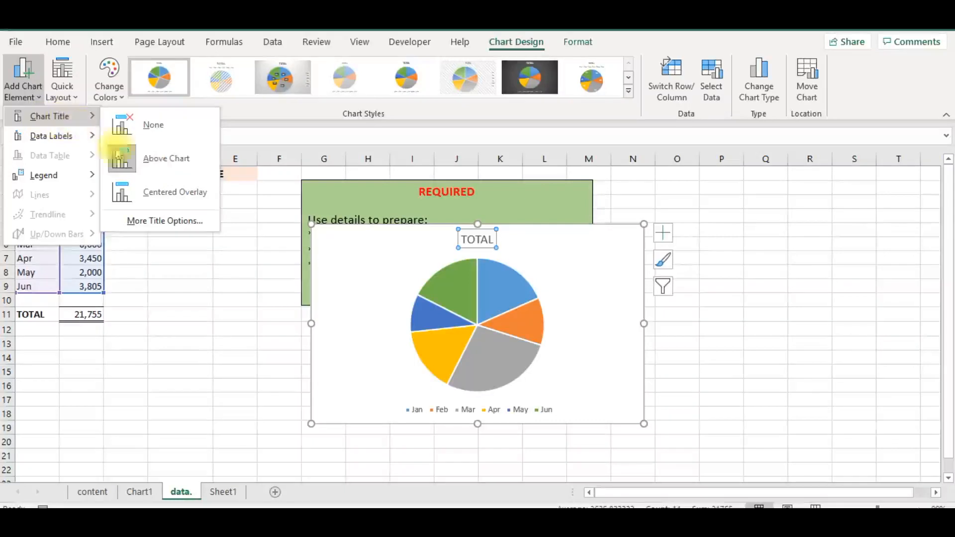
{"action": "left_click", "coordinate": [136, 154]}
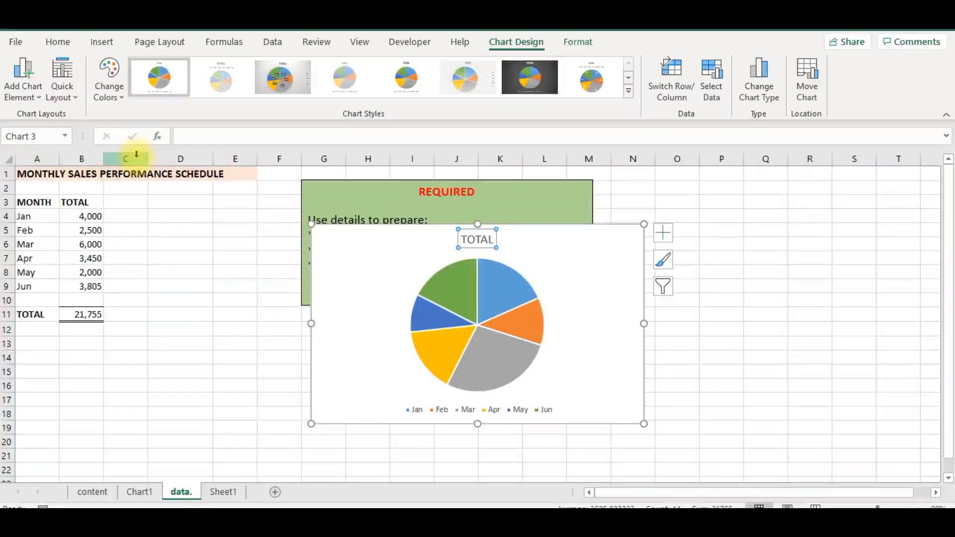
{"action": "type", "text": "S"}
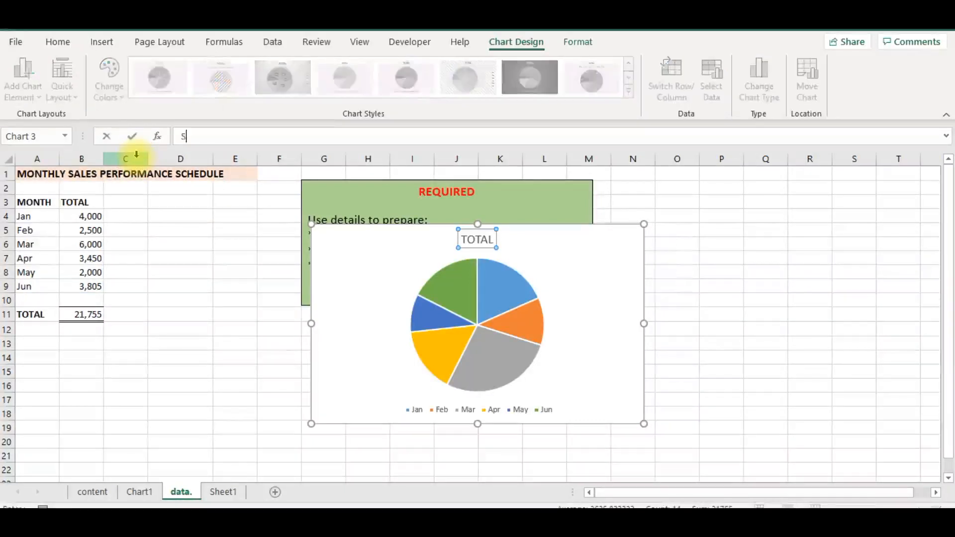
{"action": "type", "text": "ALES PER"}
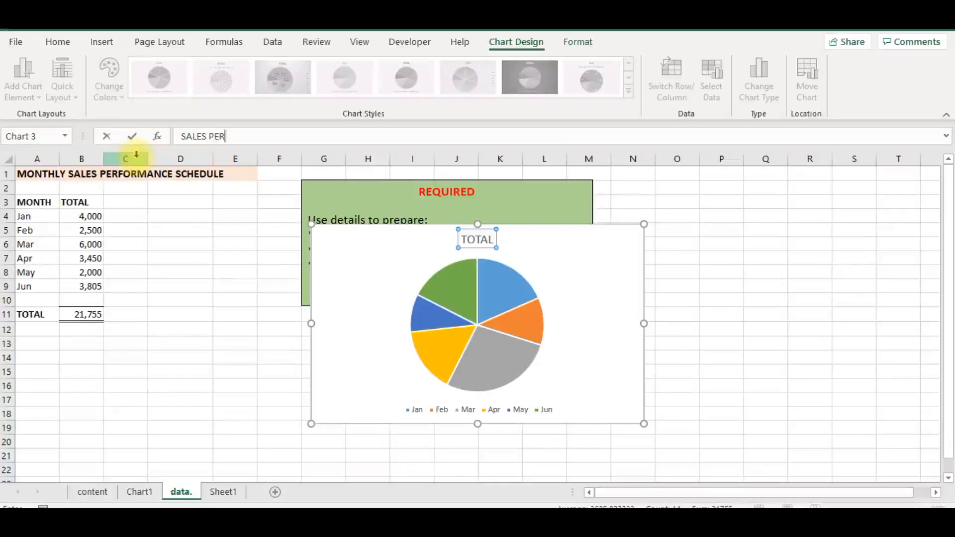
{"action": "type", "text": "FORMANCE"}
{"action": "key", "text": "Return"}
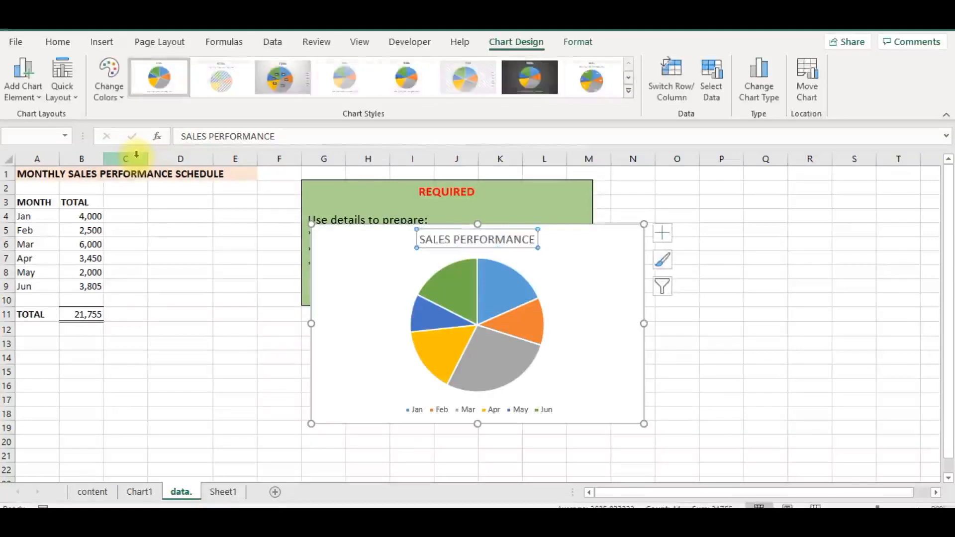
{"action": "left_click", "coordinate": [226, 251]}
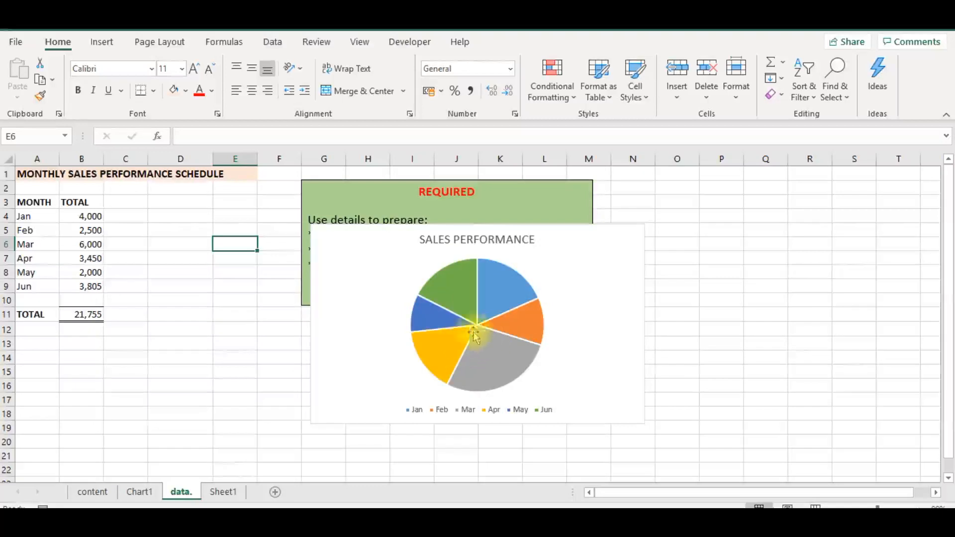
Step: Apply the preset chart style with a grey gradient background and dark percentage labels to the embedded pie chart
{"action": "left_click", "coordinate": [432, 292]}
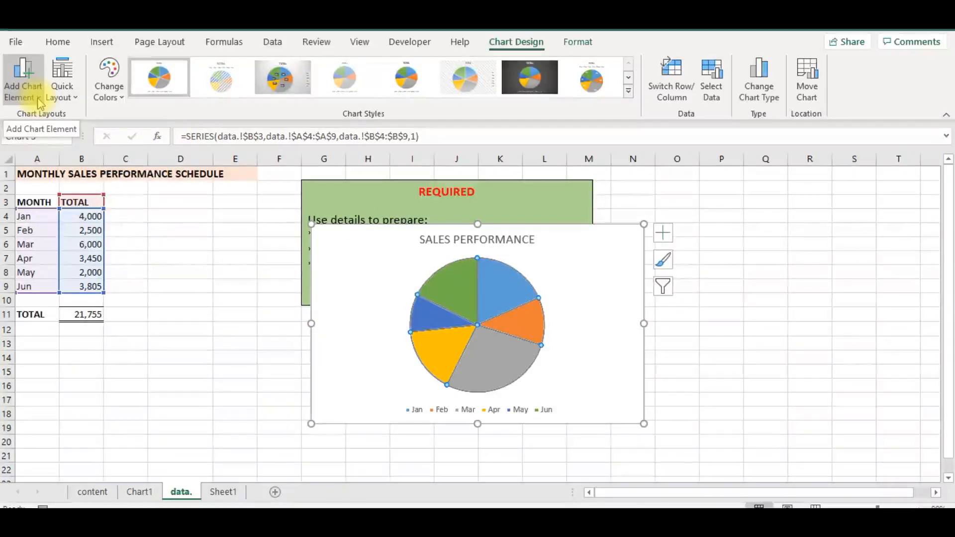
{"action": "left_click", "coordinate": [280, 87]}
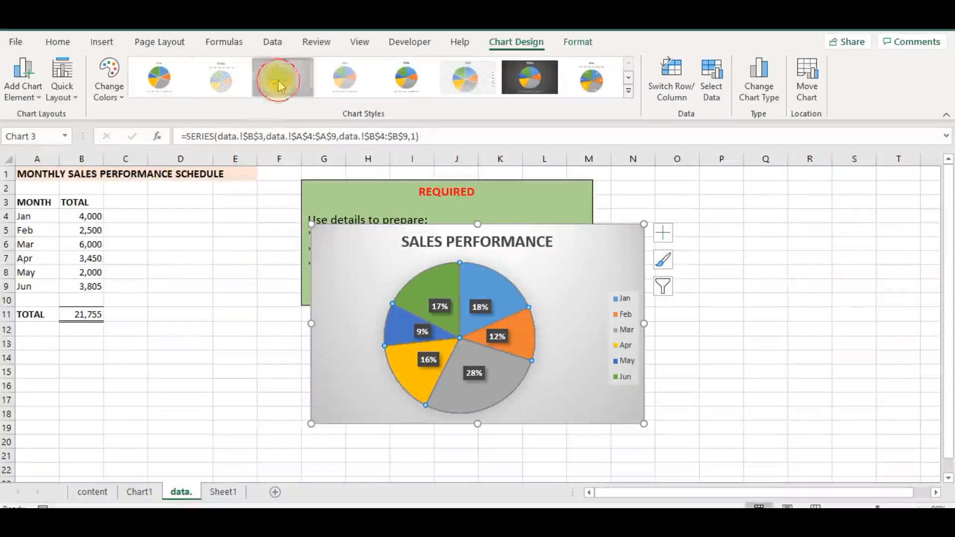
{"action": "left_click", "coordinate": [729, 374]}
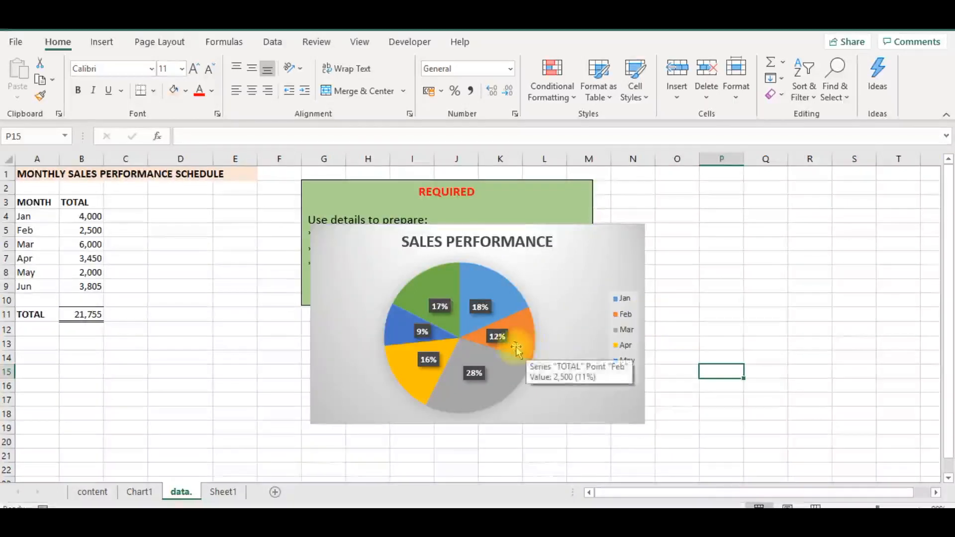
{"action": "mouse_move", "coordinate": [410, 333]}
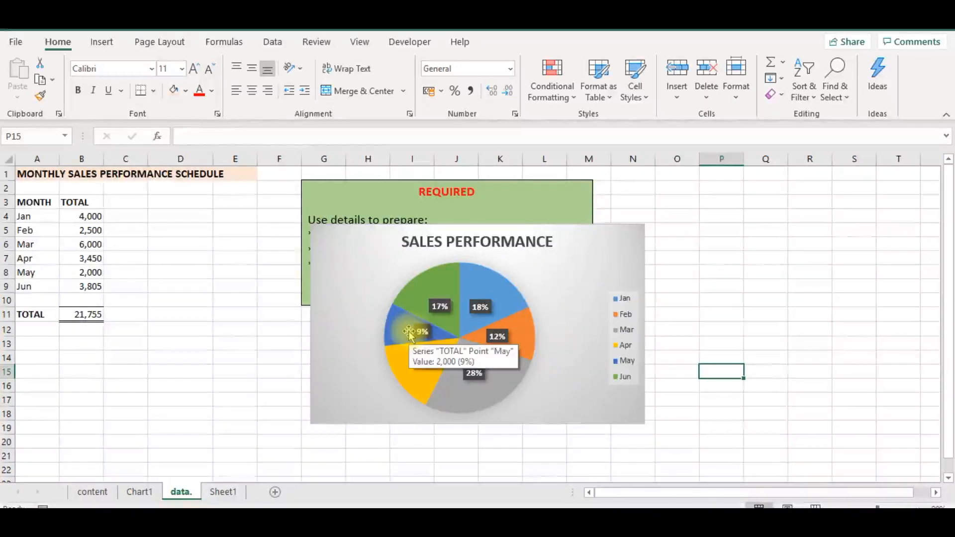
{"action": "left_click", "coordinate": [442, 285]}
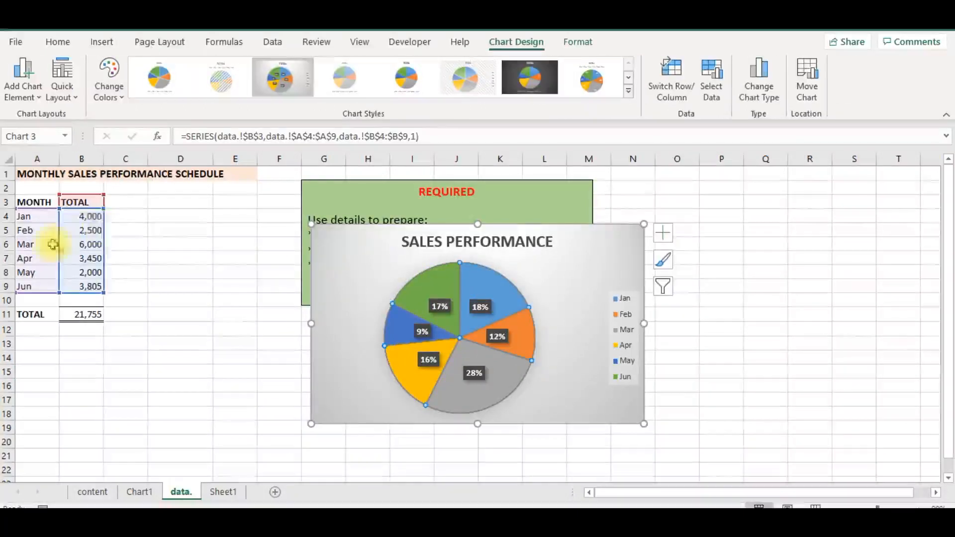
{"action": "left_click", "coordinate": [40, 101]}
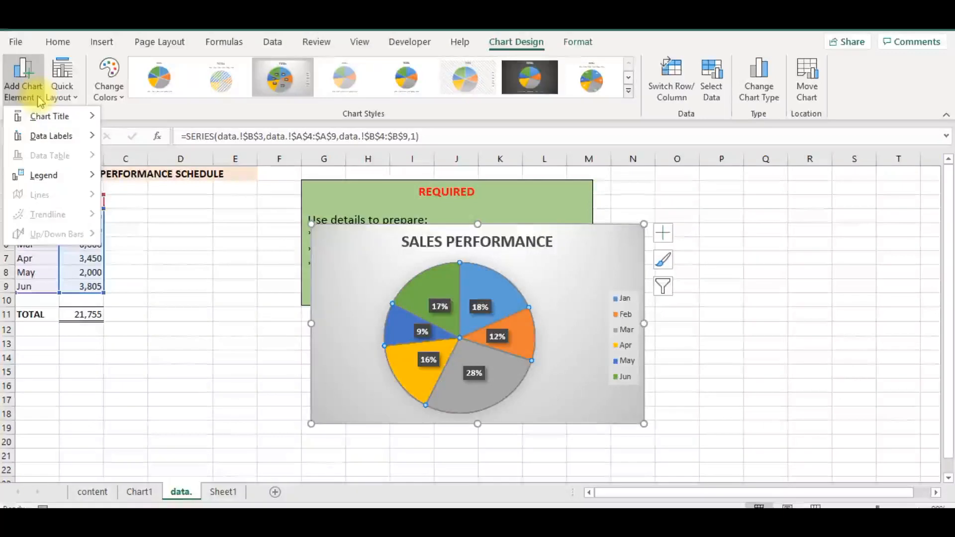
{"action": "mouse_move", "coordinate": [48, 141]}
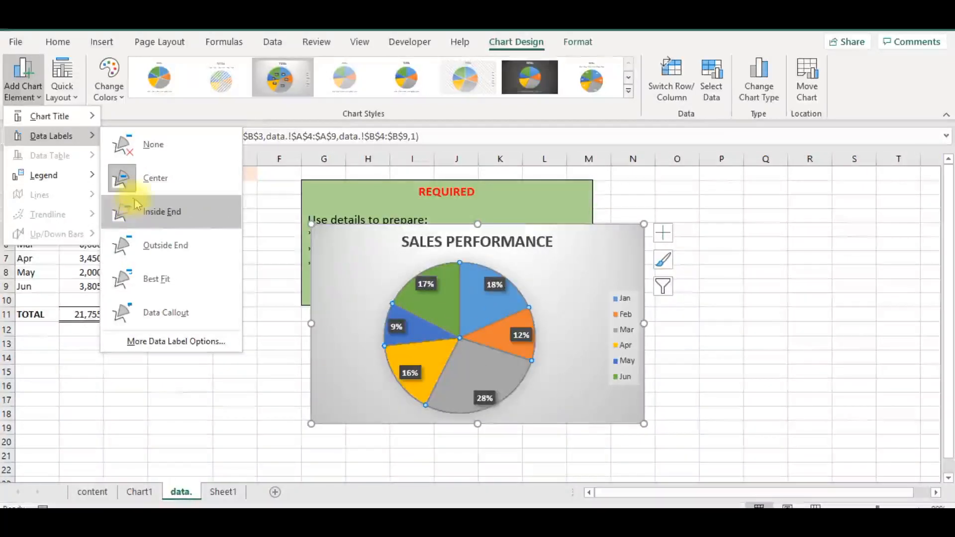
{"action": "left_click", "coordinate": [294, 81]}
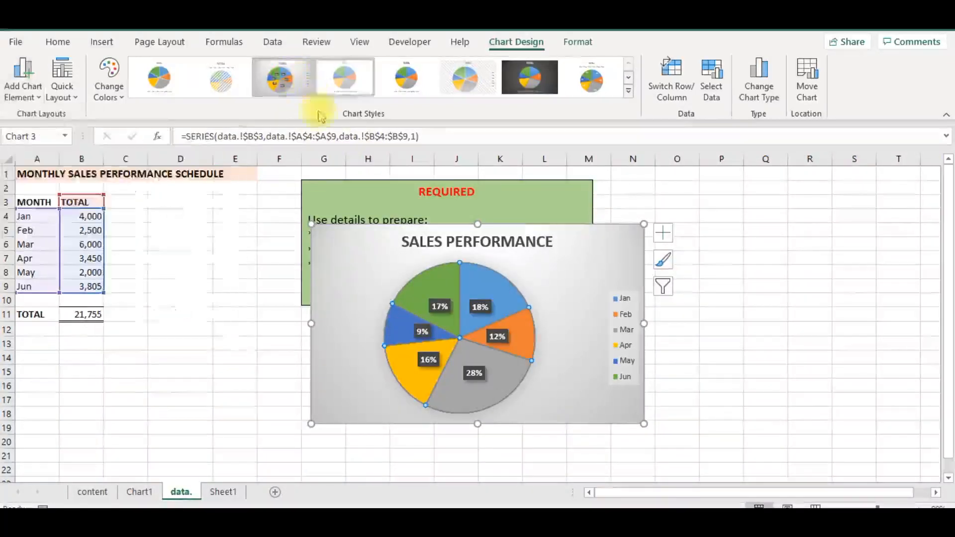
Step: Move the pie chart up to row 2, starting at column F, and replace its percentage labels with Inside End data labels
{"action": "left_click_drag", "start_coordinate": [359, 258], "coordinate": [334, 225]}
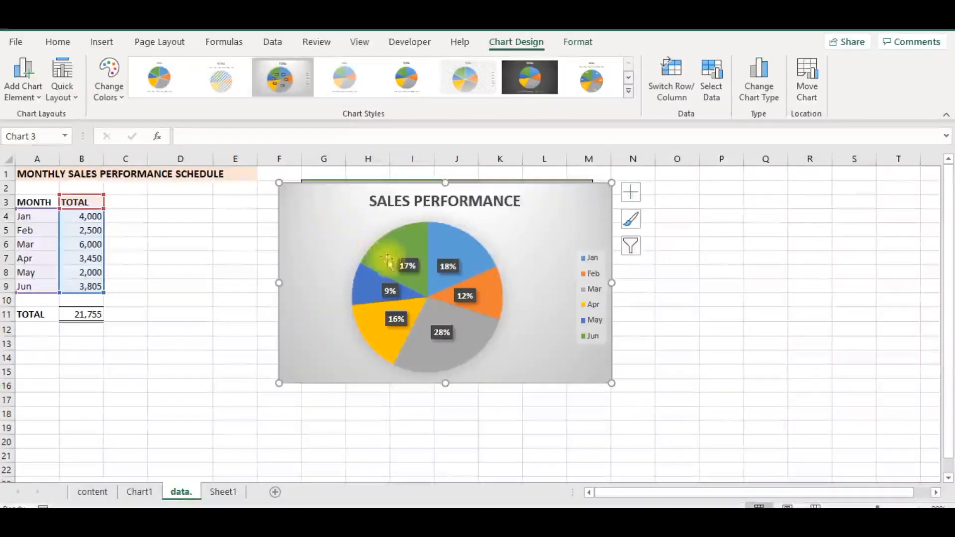
{"action": "left_click", "coordinate": [404, 269]}
{"action": "key", "text": "Delete"}
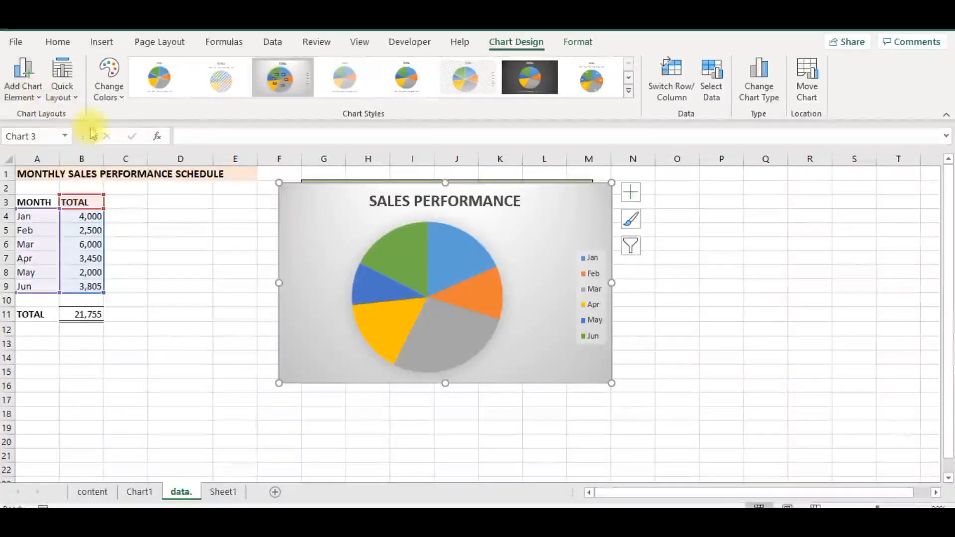
{"action": "left_click", "coordinate": [38, 96]}
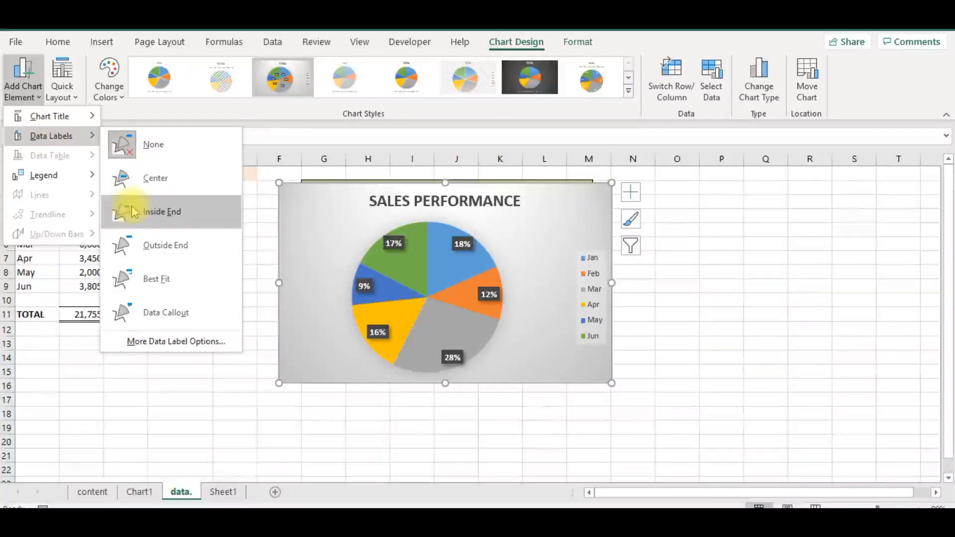
{"action": "left_click", "coordinate": [131, 213]}
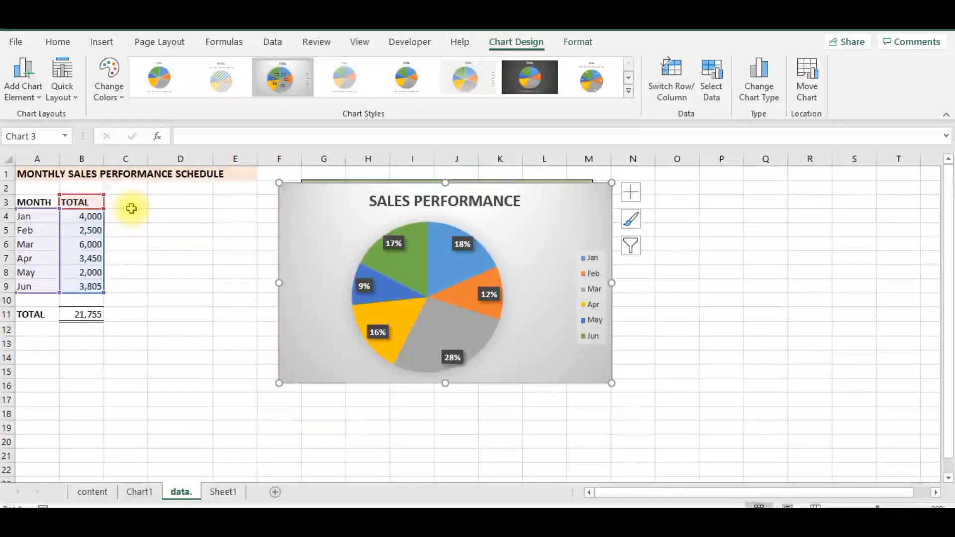
Step: Apply the quick layout that labels each pie slice with its month and value and omits the title and legend
{"action": "left_click", "coordinate": [77, 102]}
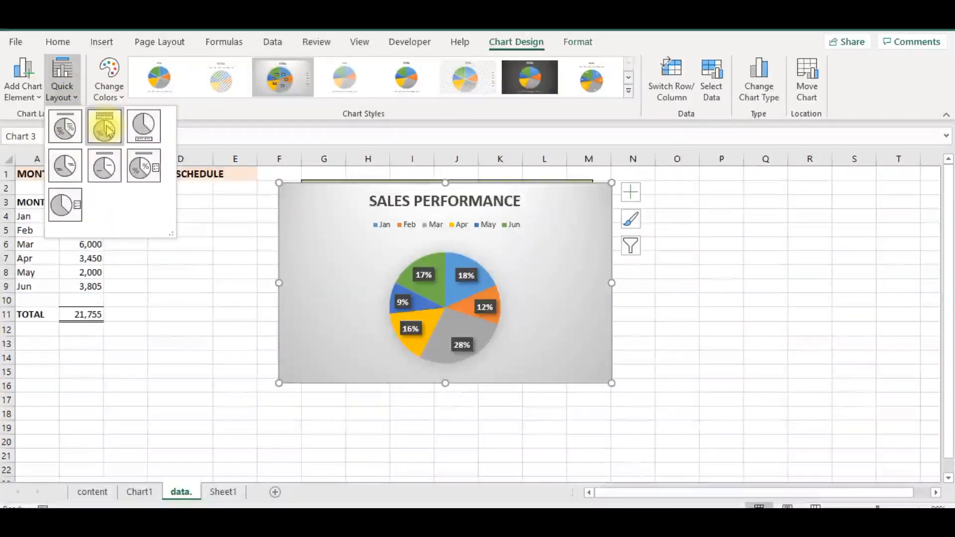
{"action": "left_click", "coordinate": [72, 169]}
{"action": "left_click", "coordinate": [208, 281]}
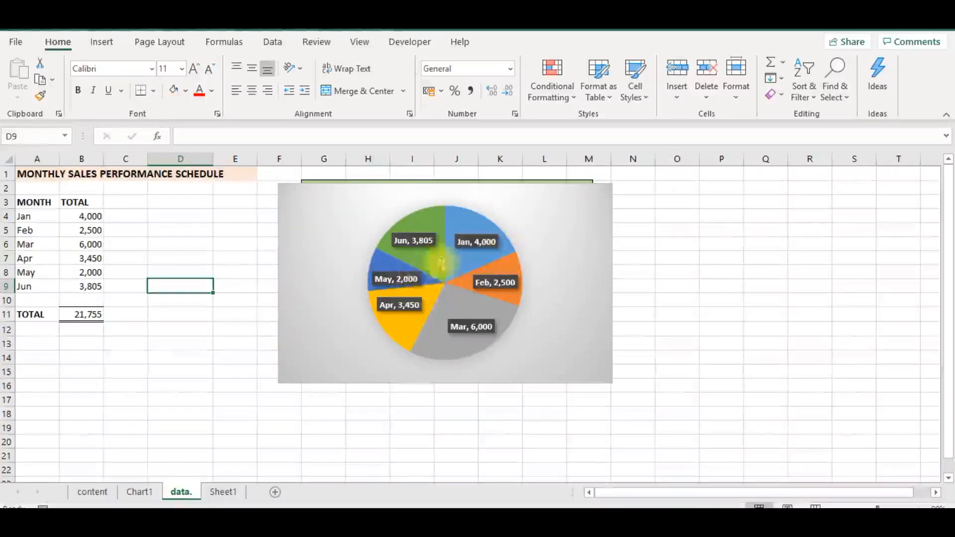
{"action": "left_click", "coordinate": [193, 271]}
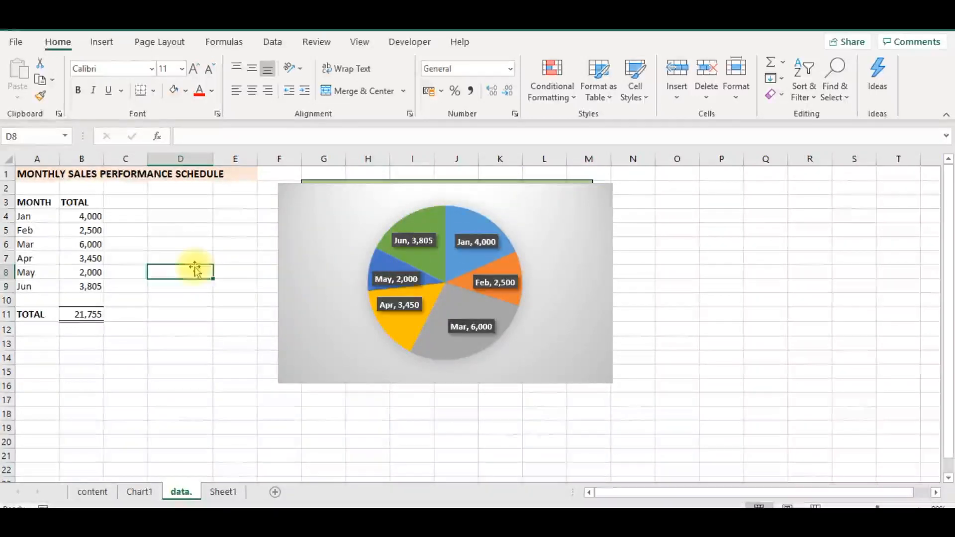
Step: Insert a 2-D line chart with markers from the range A3:B9 and move it over the pie chart
{"action": "left_click", "coordinate": [29, 204]}
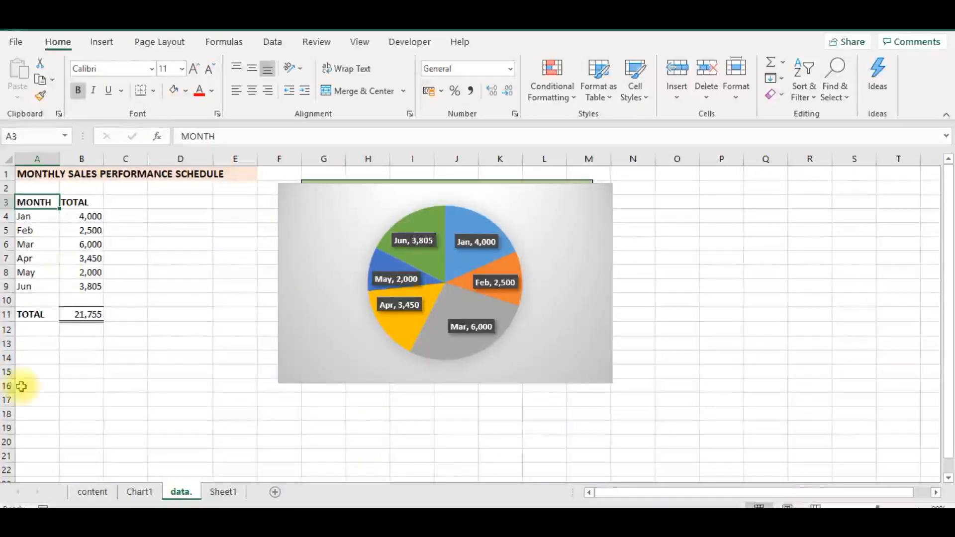
{"action": "key", "text": "shift+Right"}
{"action": "key", "text": "shift+Down"}
{"action": "key", "text": "shift+Down"}
{"action": "key", "text": "shift+Down"}
{"action": "key", "text": "shift+Down"}
{"action": "key", "text": "shift+Down"}
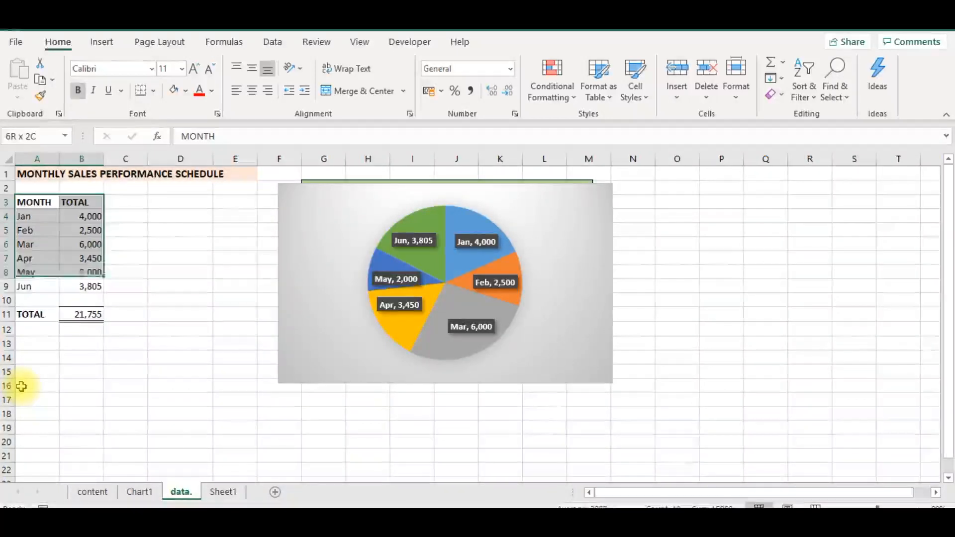
{"action": "key", "text": "shift+Down"}
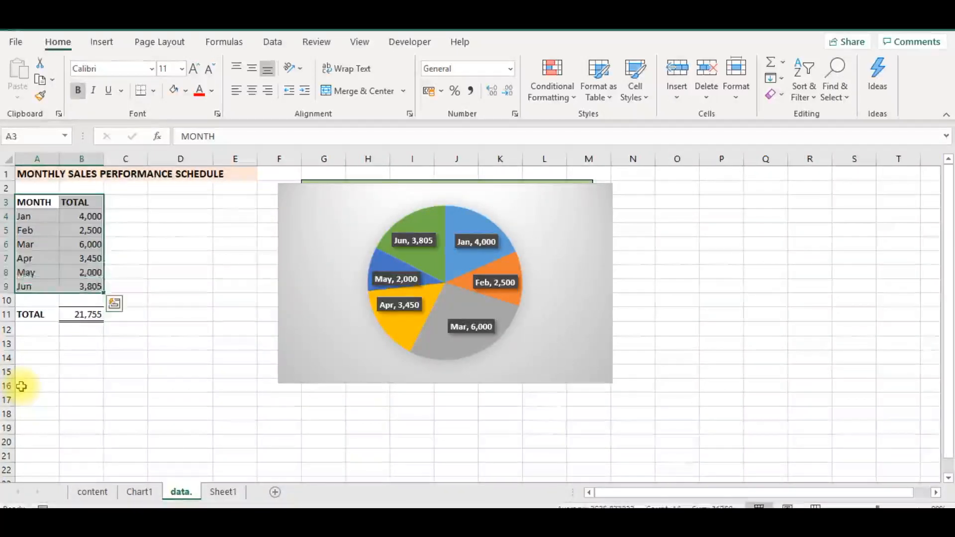
{"action": "left_click", "coordinate": [103, 45]}
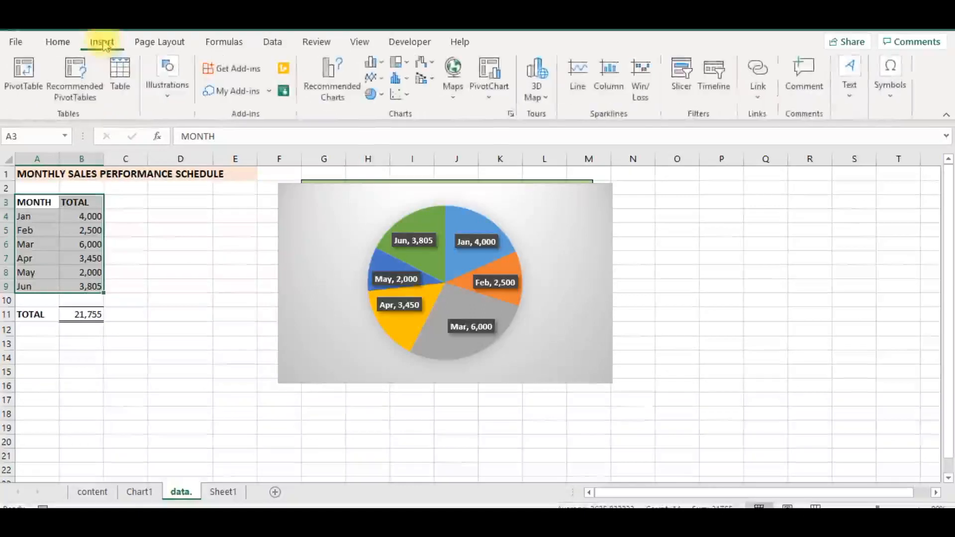
{"action": "left_click", "coordinate": [383, 79]}
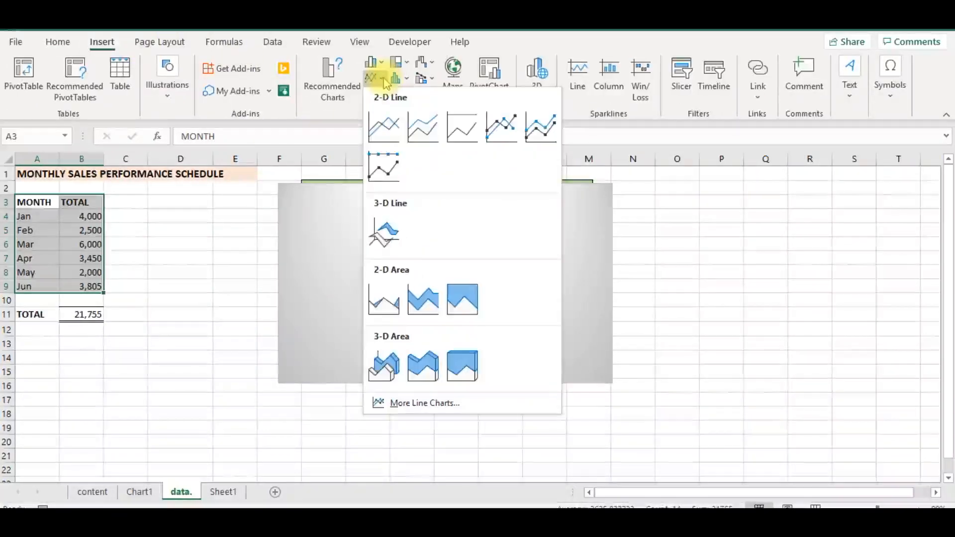
{"action": "left_click", "coordinate": [504, 127]}
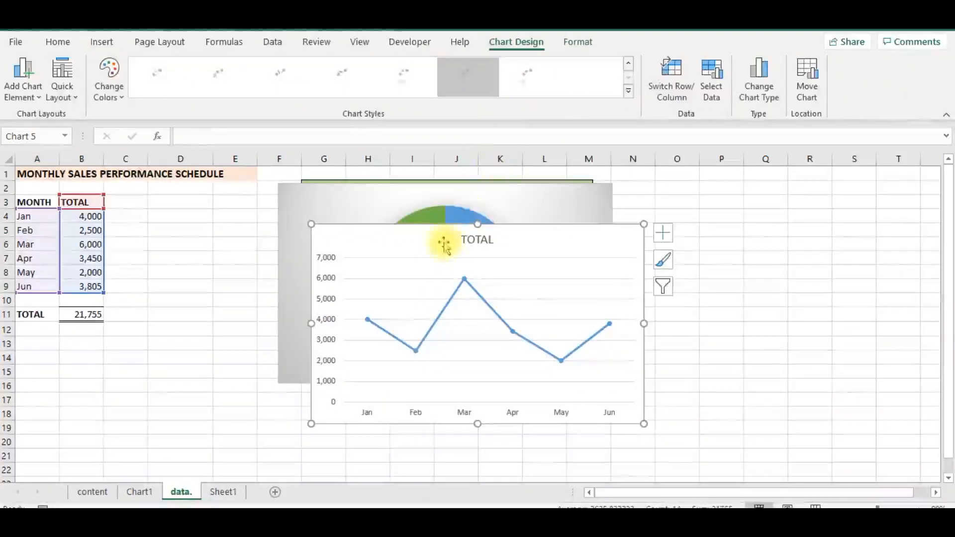
{"action": "left_click_drag", "start_coordinate": [403, 242], "coordinate": [360, 196]}
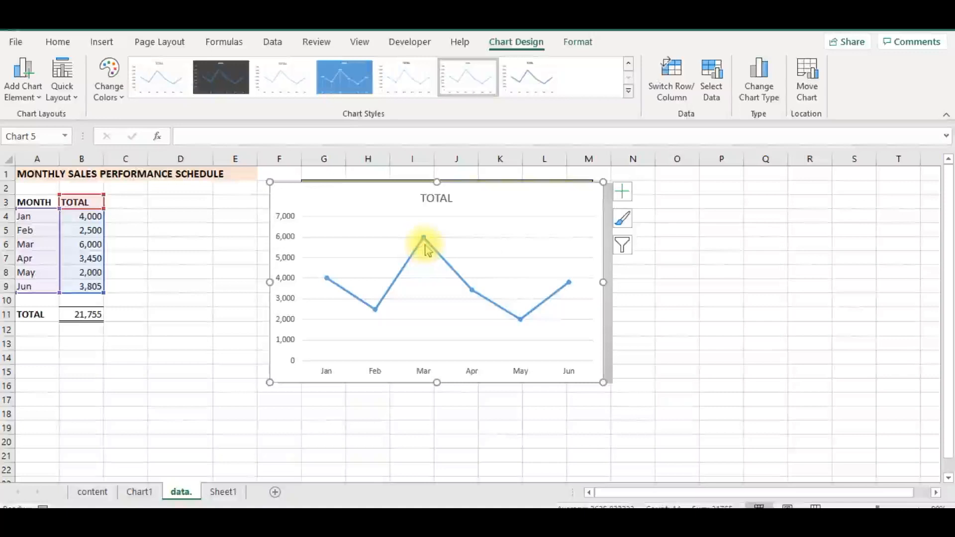
Step: Add data labels above the points of the line chart's TOTAL series
{"action": "mouse_move", "coordinate": [426, 251]}
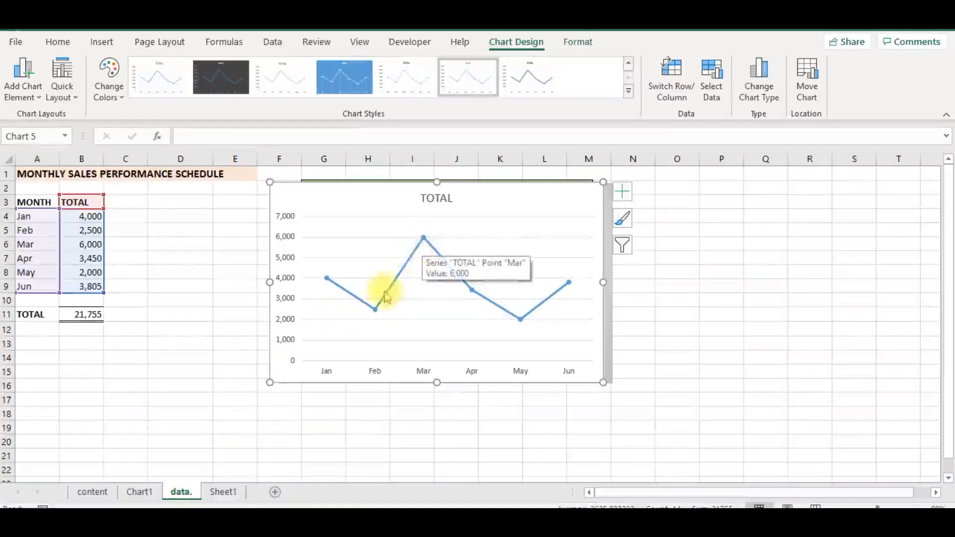
{"action": "left_click", "coordinate": [376, 309]}
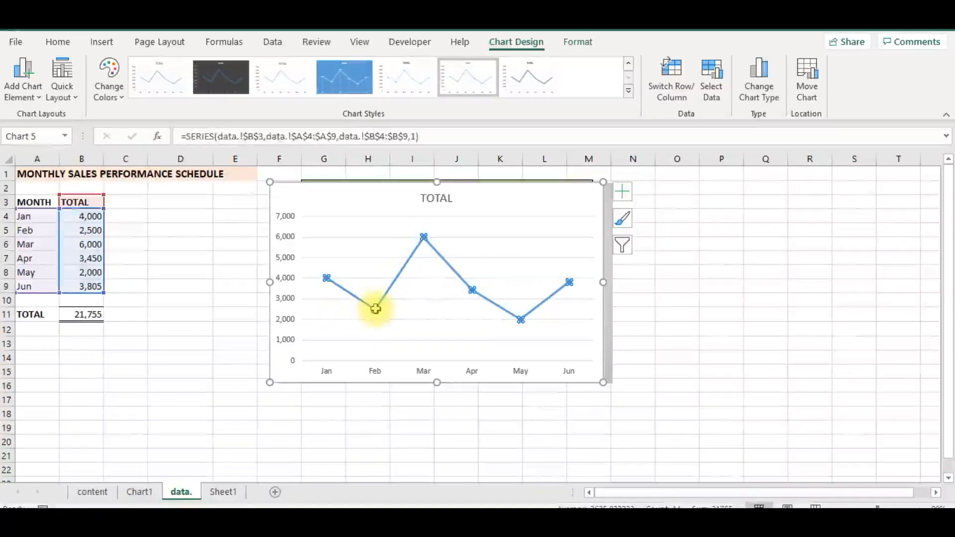
{"action": "left_click", "coordinate": [40, 99]}
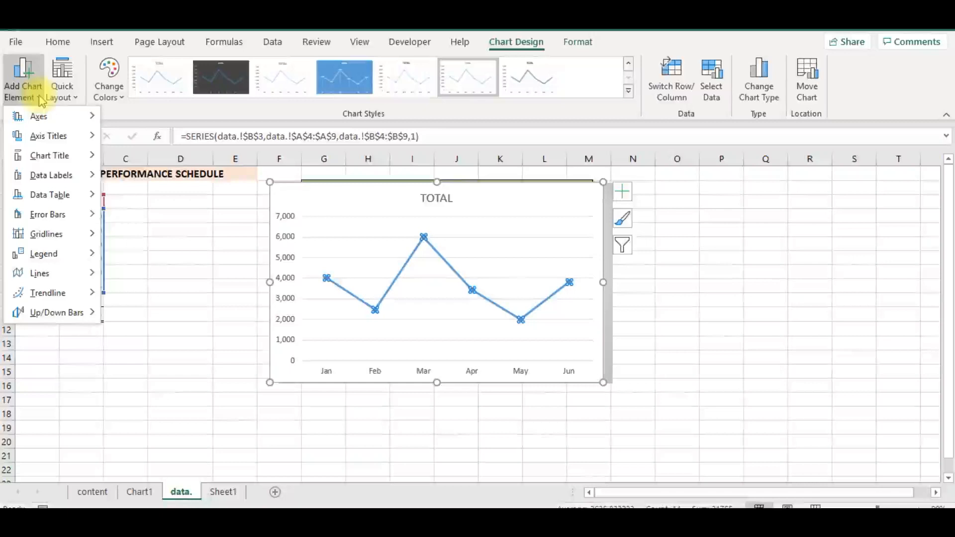
{"action": "mouse_move", "coordinate": [54, 176]}
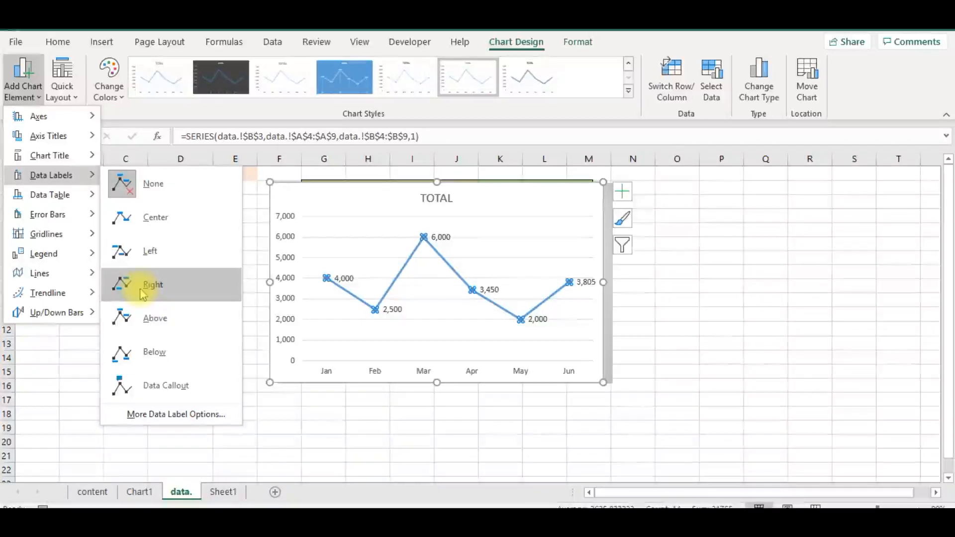
{"action": "left_click", "coordinate": [137, 324]}
{"action": "left_click", "coordinate": [309, 413]}
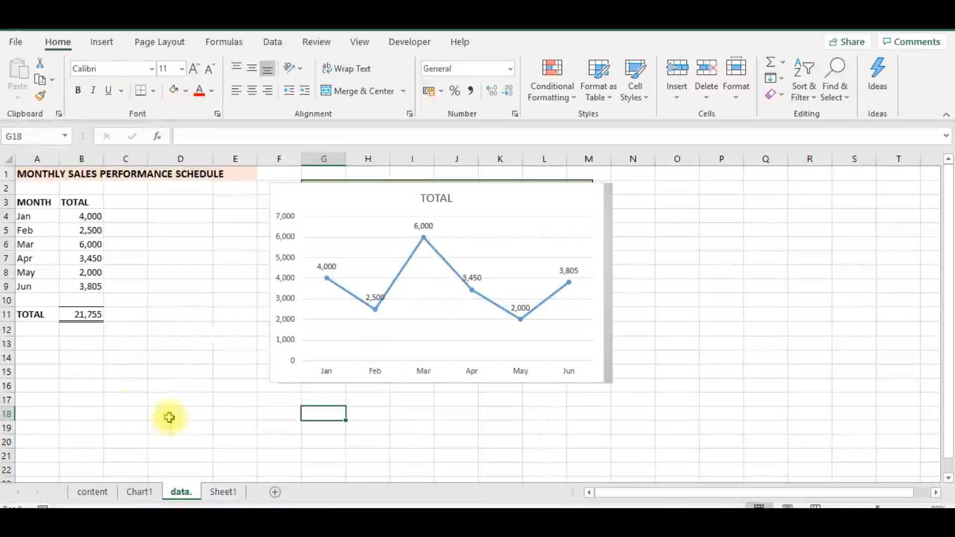
Step: Return to the content sheet to review the list of chart topics
{"action": "left_click", "coordinate": [222, 493]}
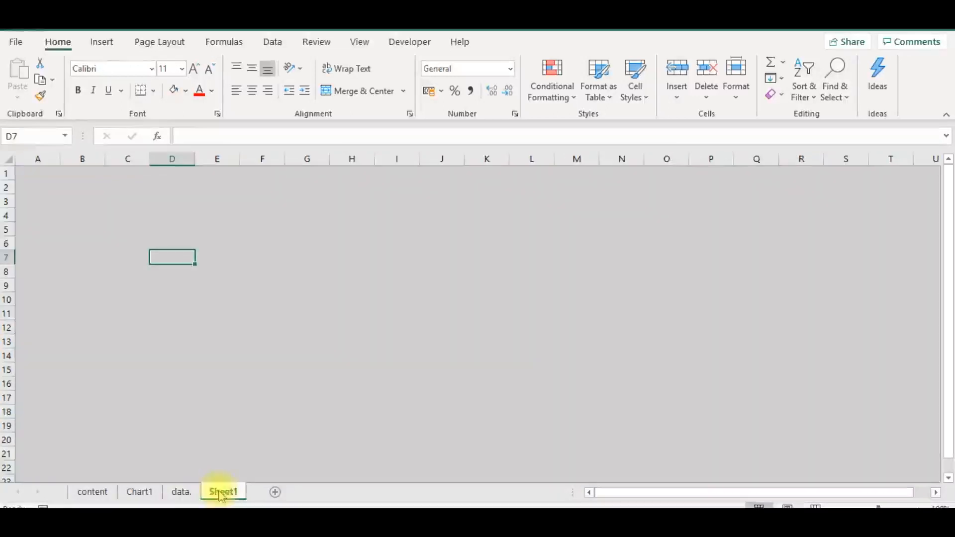
{"action": "left_click", "coordinate": [187, 494]}
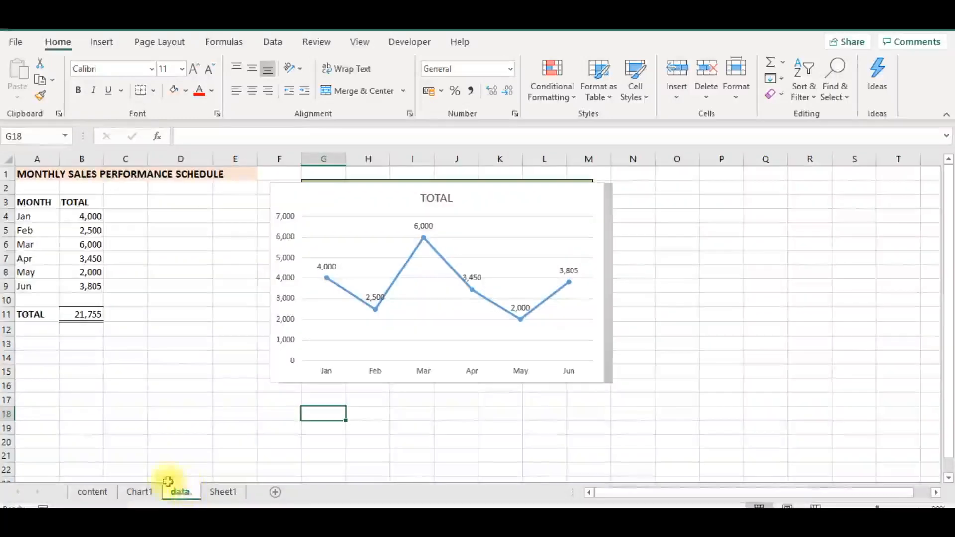
{"action": "left_click", "coordinate": [95, 495]}
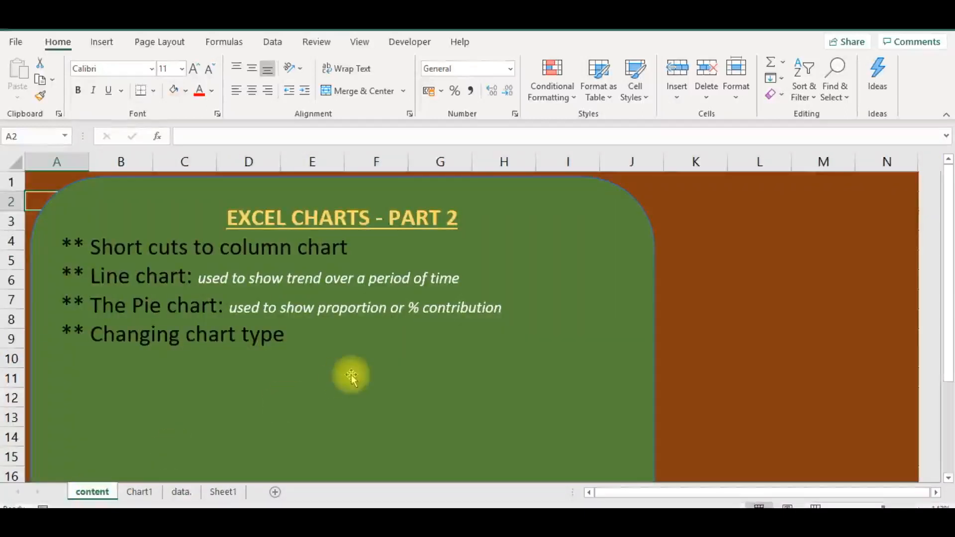